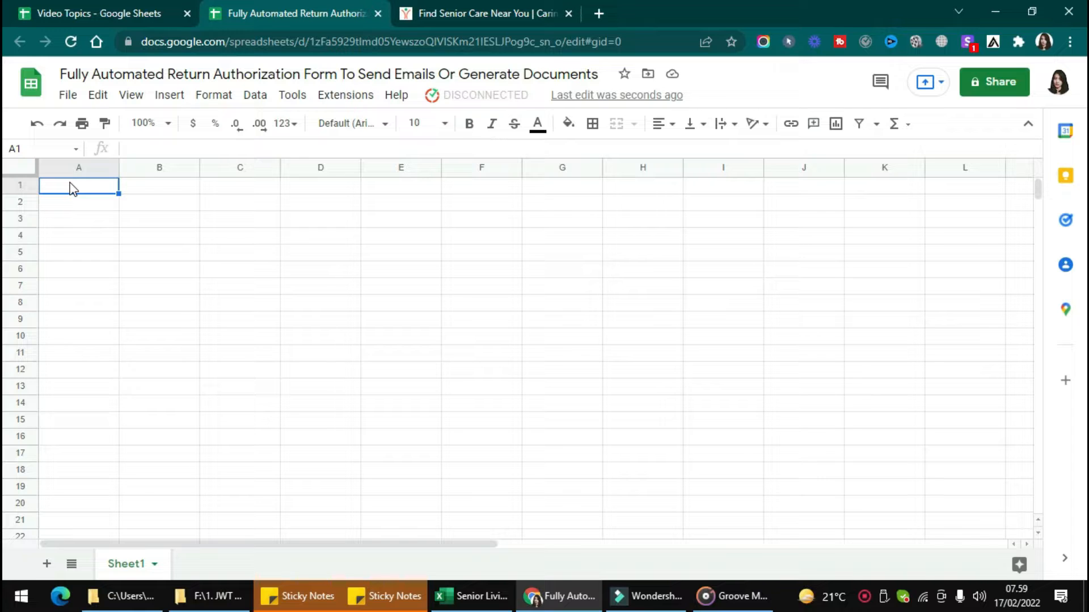
Load the Return Authorization Form template into the spreadsheet with the Kulfi Forms extension
left_click(343, 95)
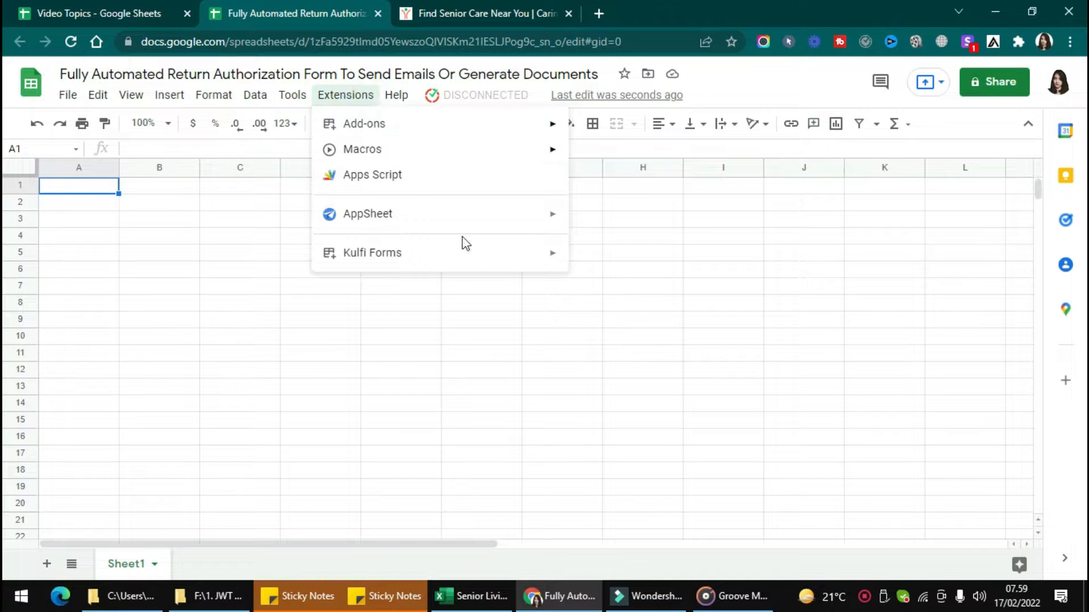
mouse_move(474, 252)
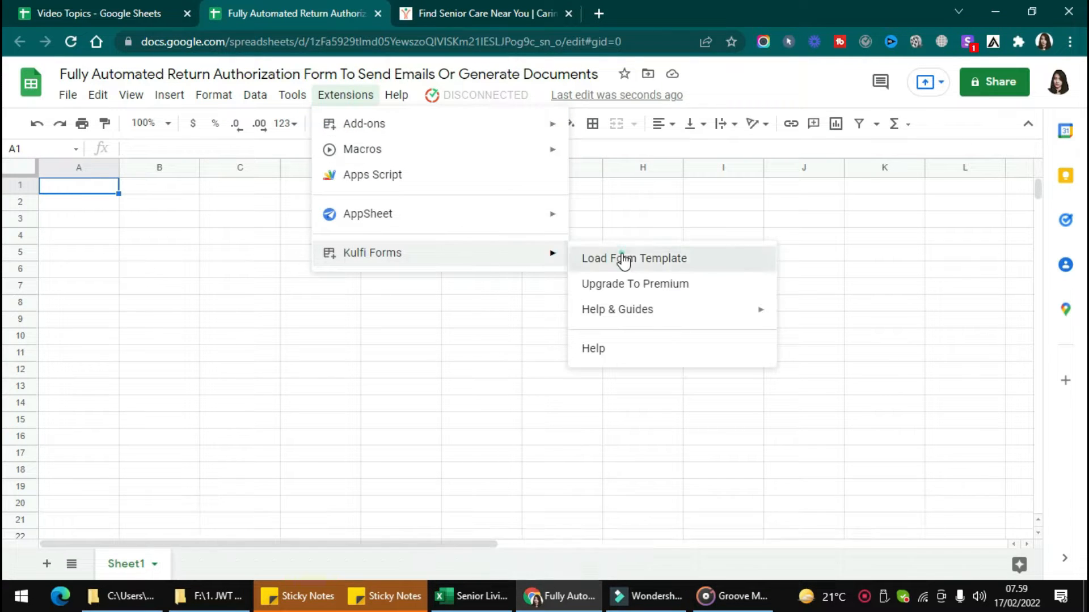
left_click(624, 261)
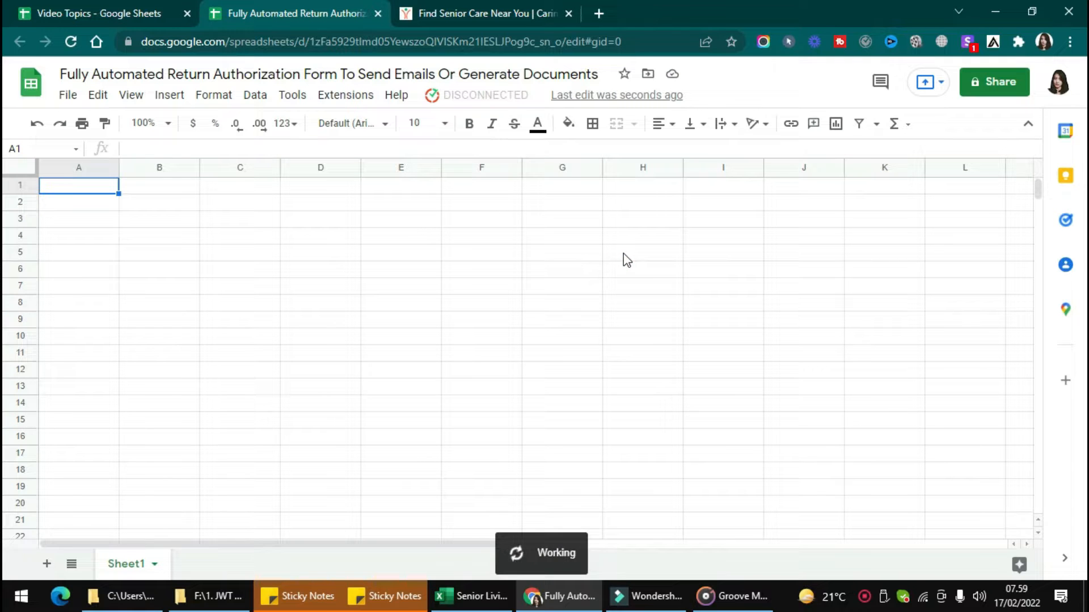
type("Return")
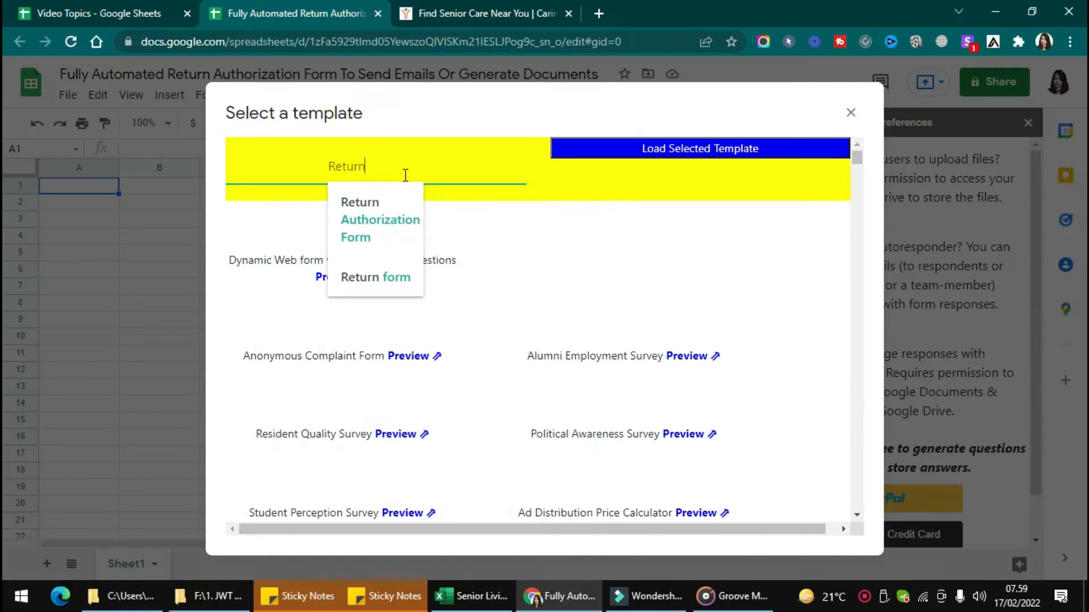
left_click(394, 209)
left_click(713, 145)
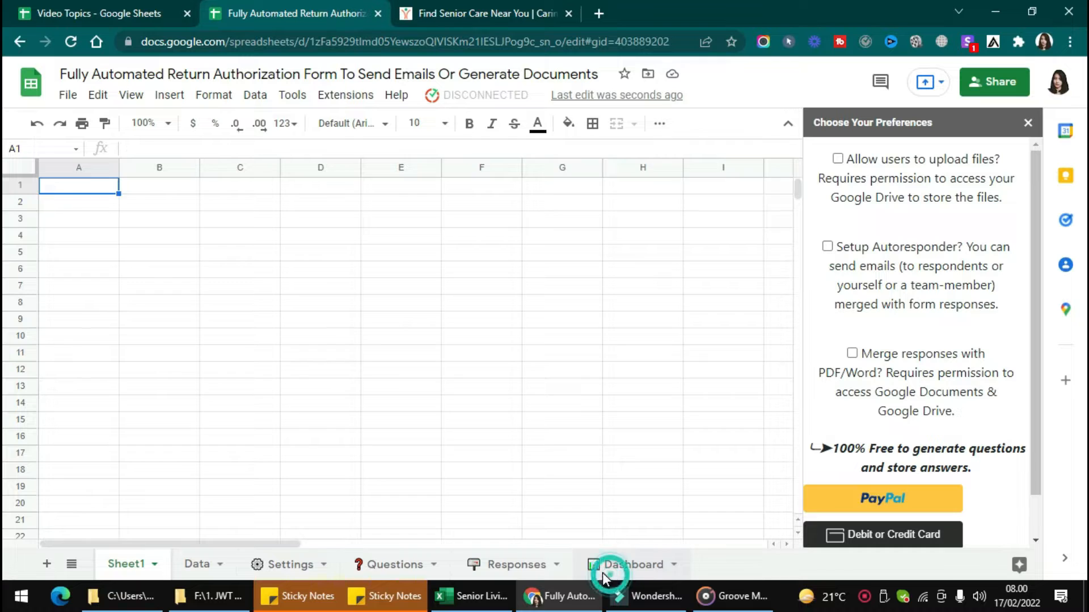
Look through the template's Dashboard, Responses, Questions and Settings sheets, ending on Settings
left_click(603, 576)
left_click(499, 564)
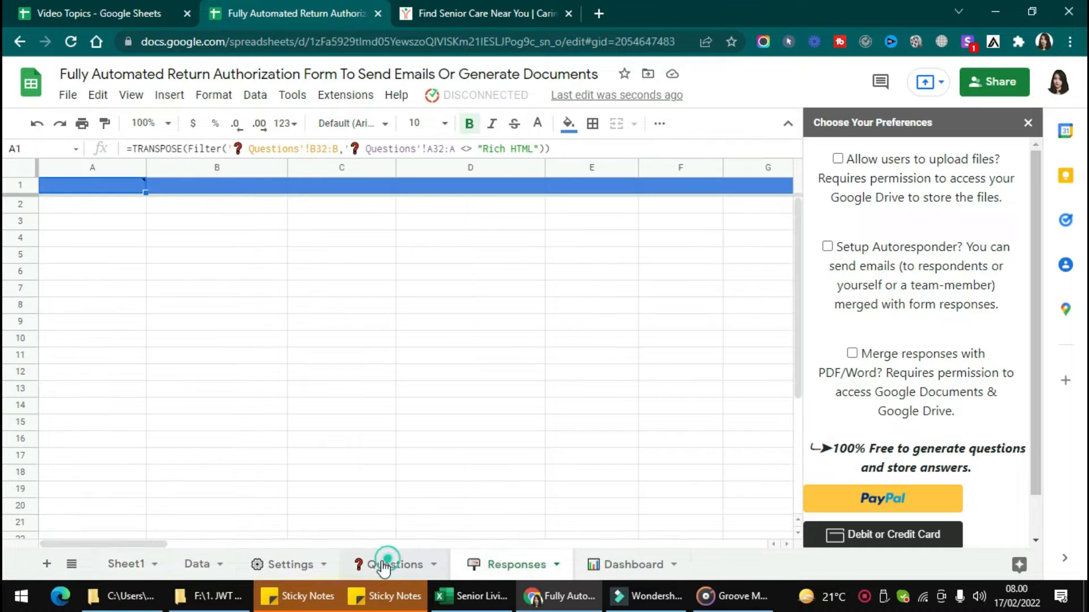
left_click(392, 565)
left_click(278, 564)
left_click(34, 91)
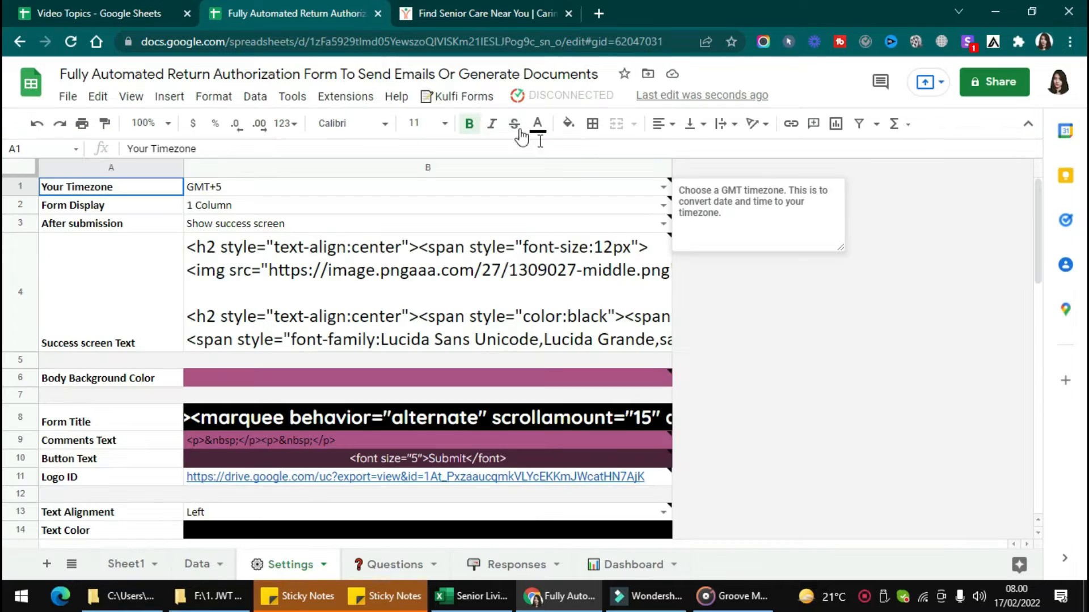
Request the web form's link from Kulfi Forms and authorize Kulfi_Forms_ClientScript to access the Google account
left_click(454, 96)
left_click(468, 120)
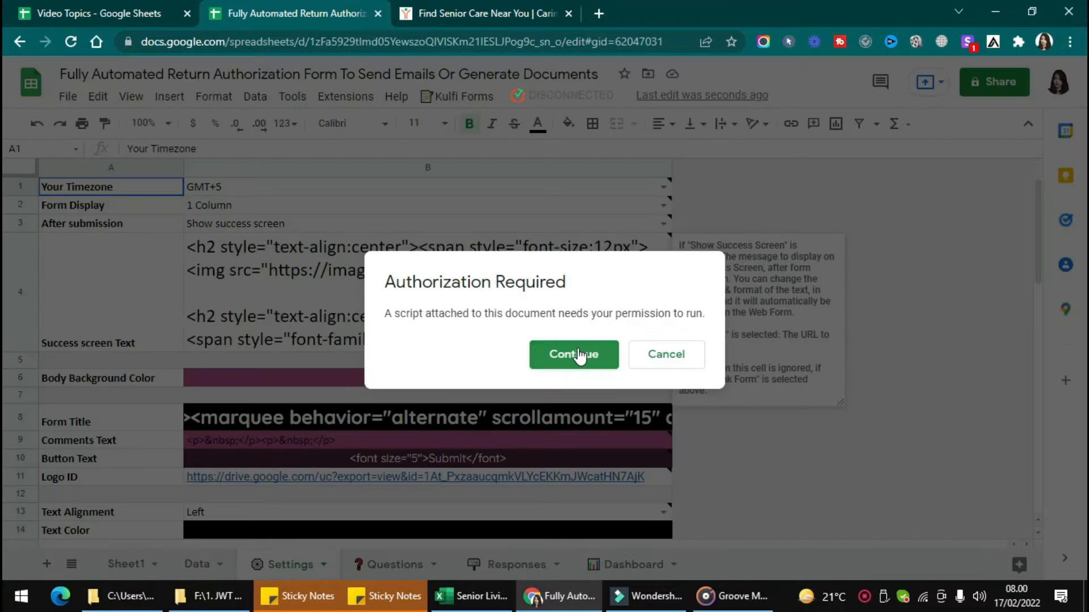
left_click(571, 355)
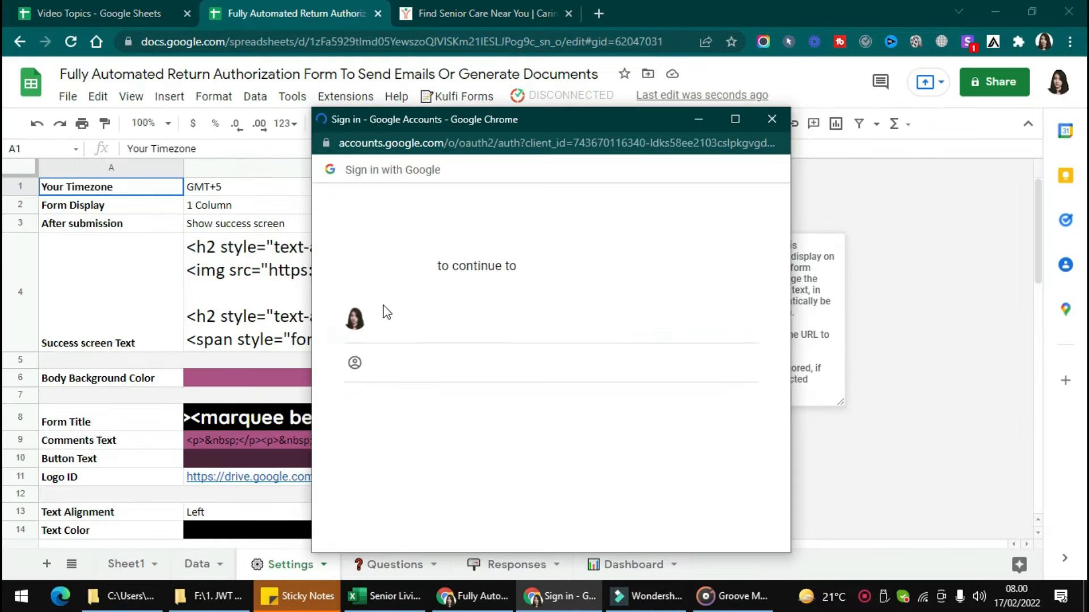
left_click(357, 432)
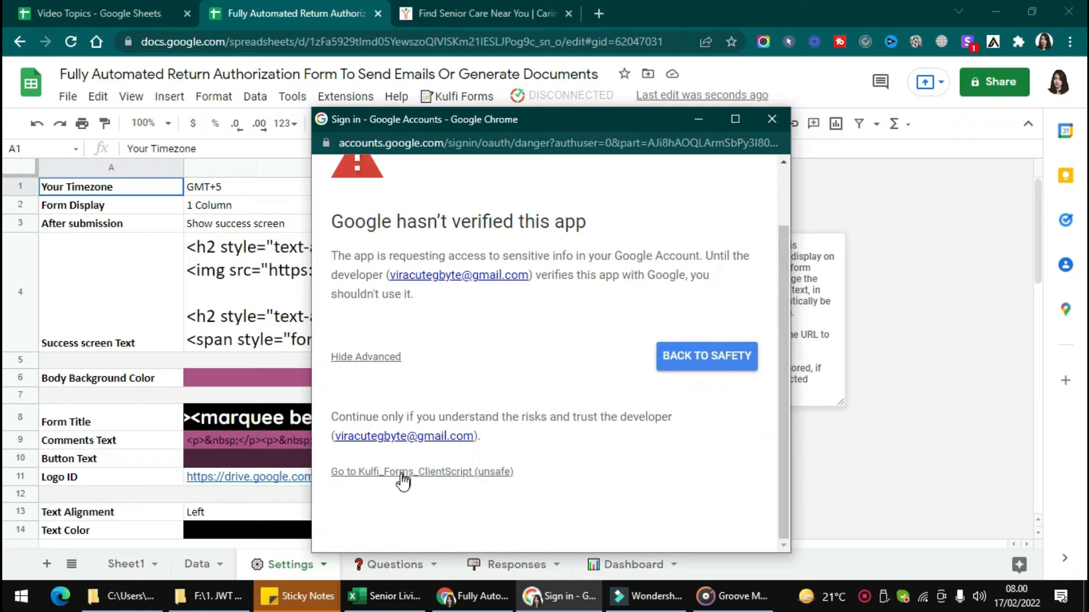
left_click(403, 471)
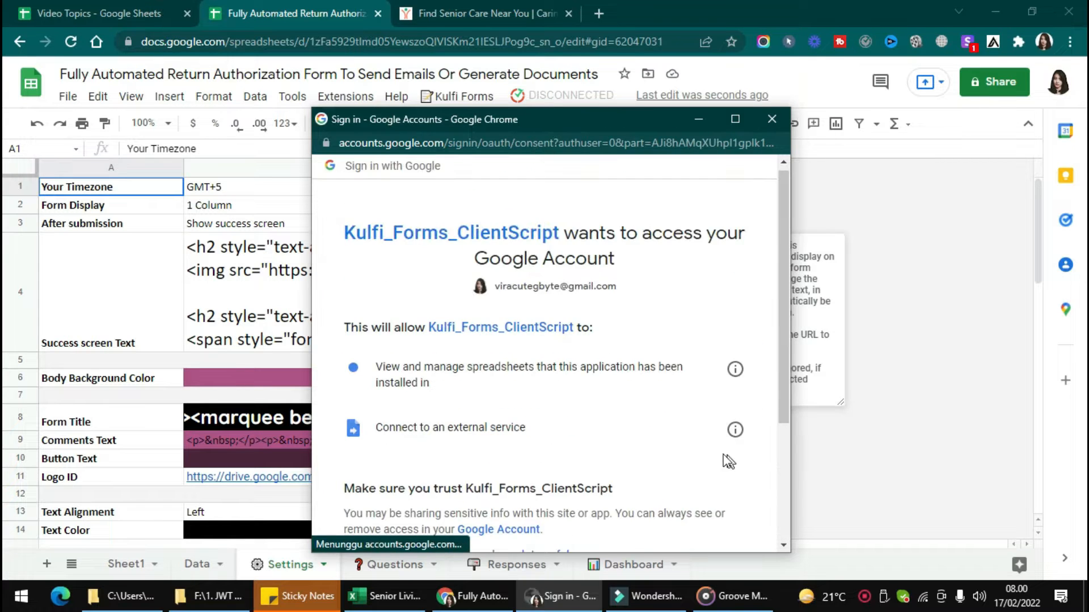
scroll(693, 493, "down", 2)
scroll(689, 476, "down", 2)
left_click(685, 457)
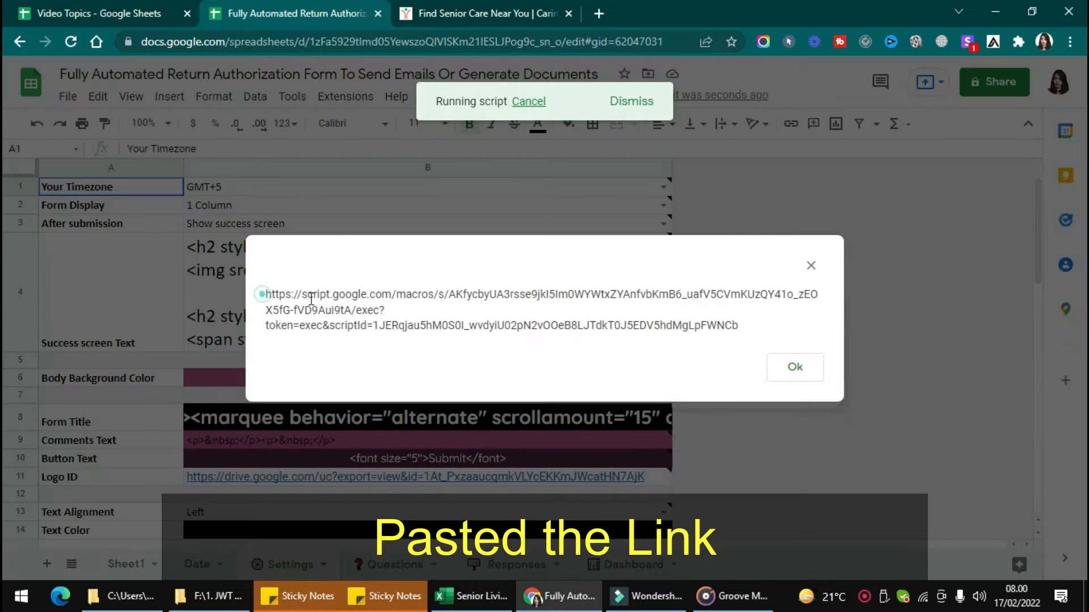
Copy the generated form link, open it in a new browser tab and look over the Return Authorization Form
left_click_drag(264, 293, 774, 341)
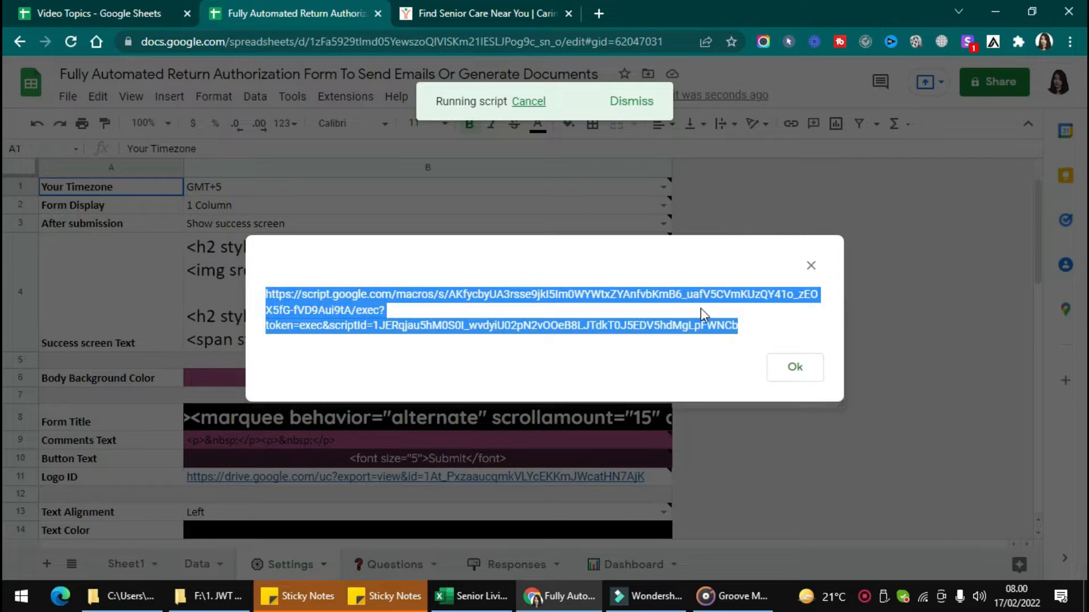
key("ctrl+c")
key("ctrl+t")
key("ctrl+v")
key("Return")
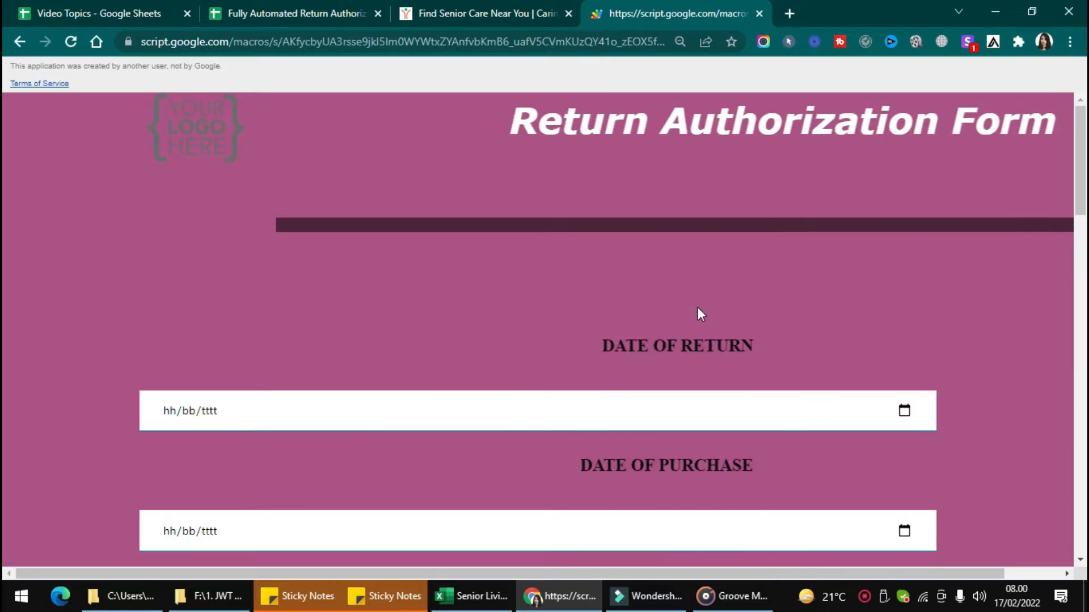
scroll(697, 307, "down", 8)
scroll(698, 308, "up", 8)
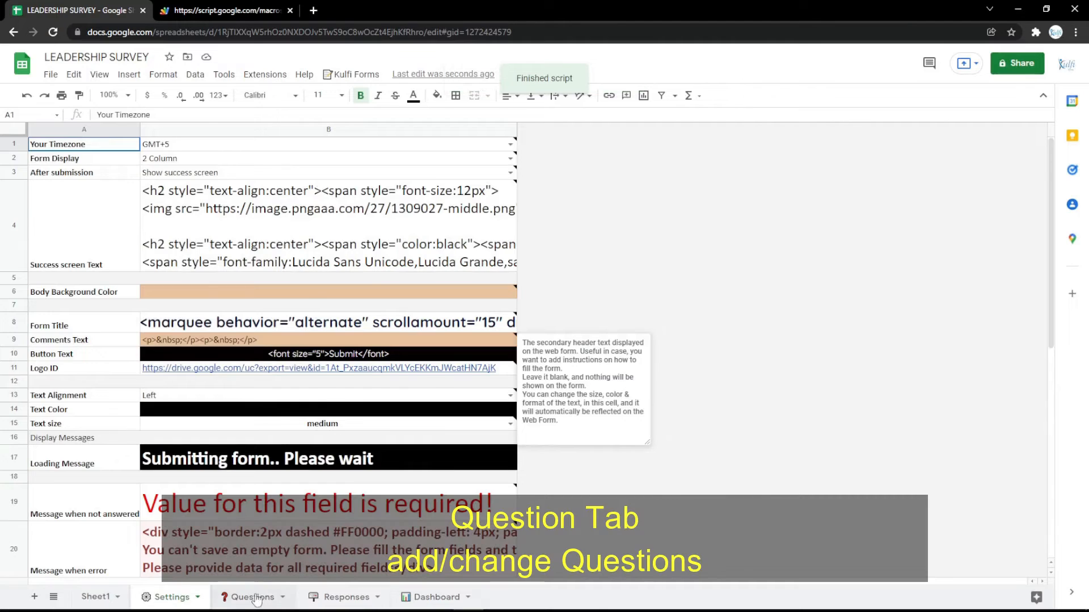
In the Questions sheet, insert a row above the Department question and set its question type to Text
key("ctrl+Page_Down")
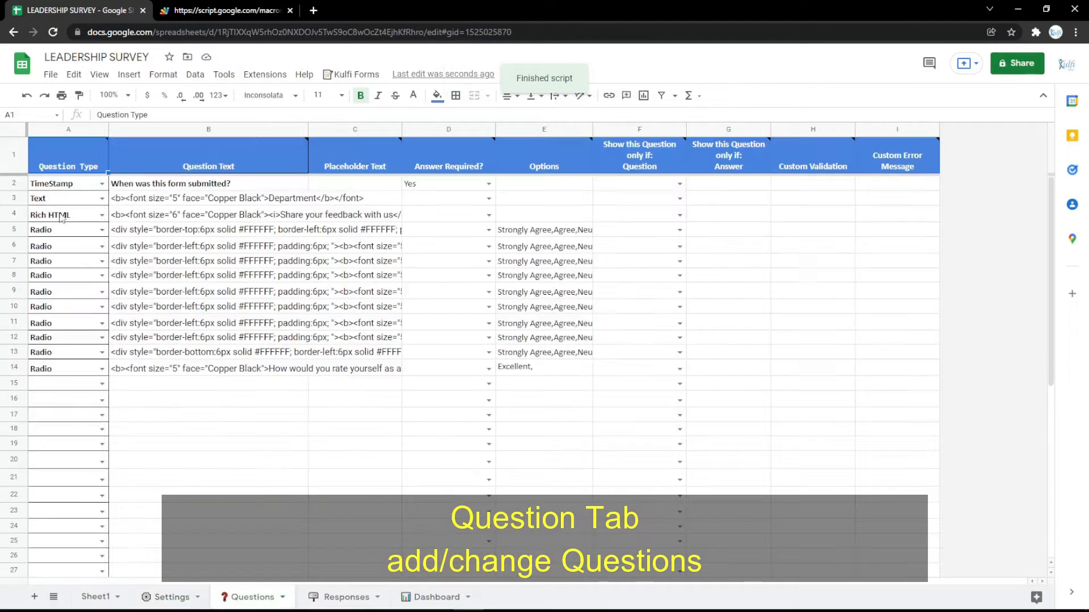
right_click(17, 199)
left_click(57, 297)
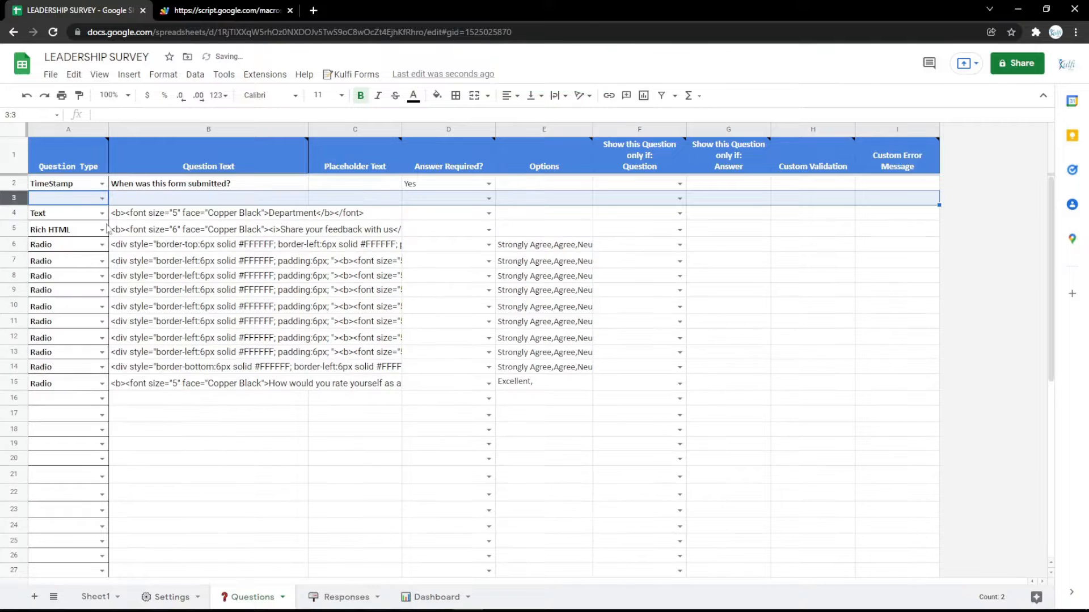
left_click(103, 199)
left_click(41, 245)
Copy the Department question's formatted text into the new row with the label Name, and reload the web form
left_click(184, 214)
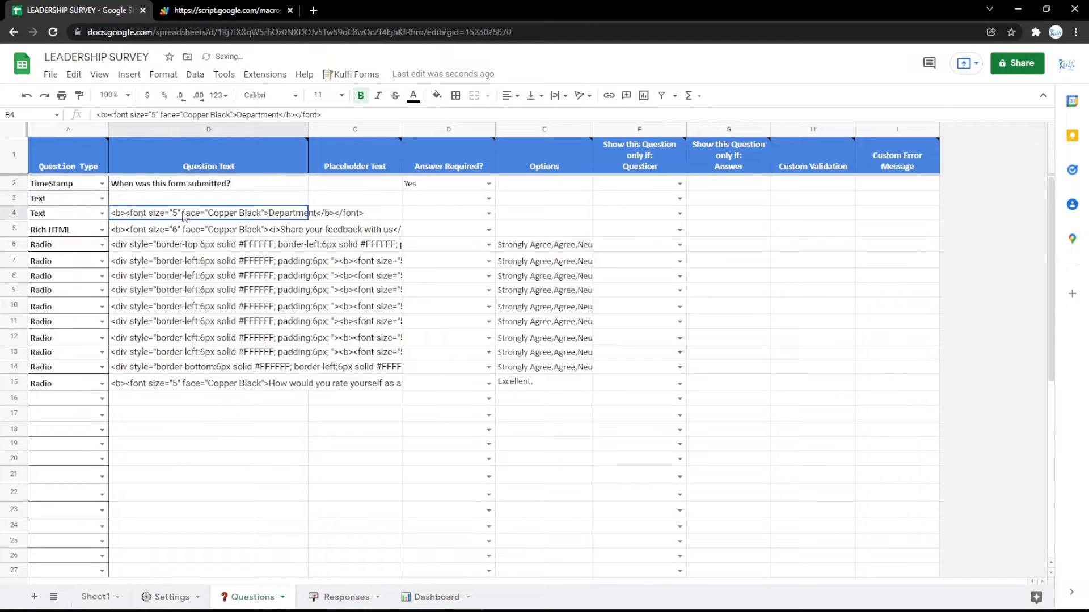
left_click(185, 199)
key("ctrl+v")
double_click(284, 197)
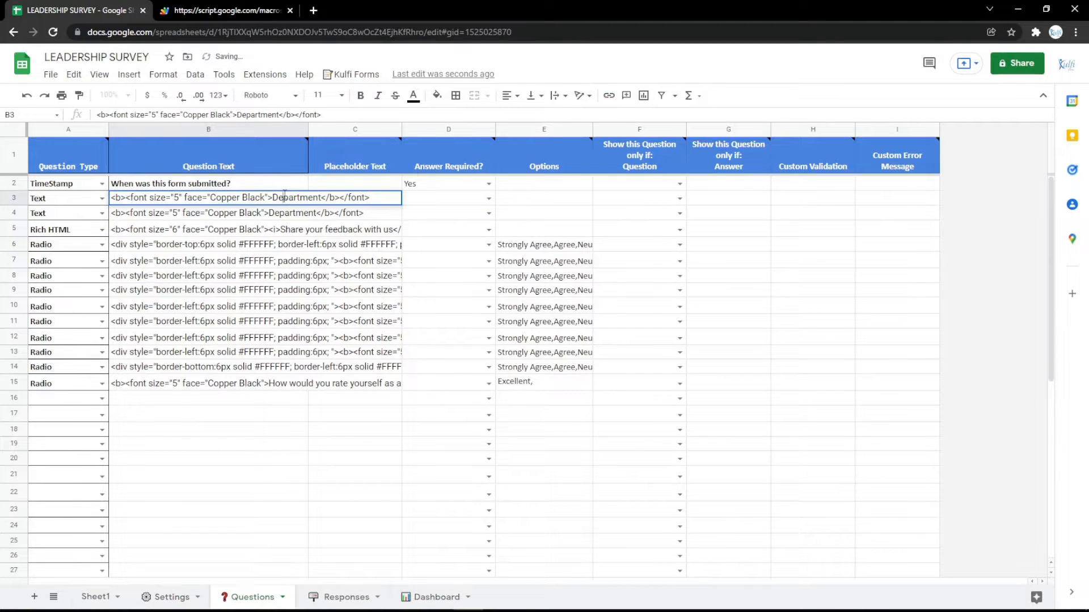
type("Name")
key("Return")
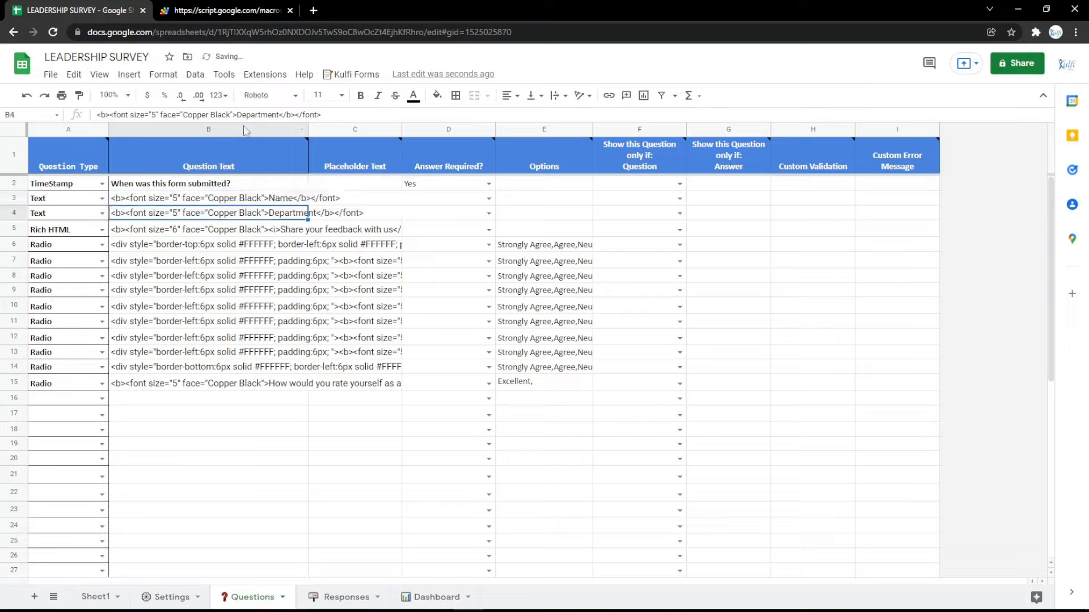
left_click(231, 10)
key("F5")
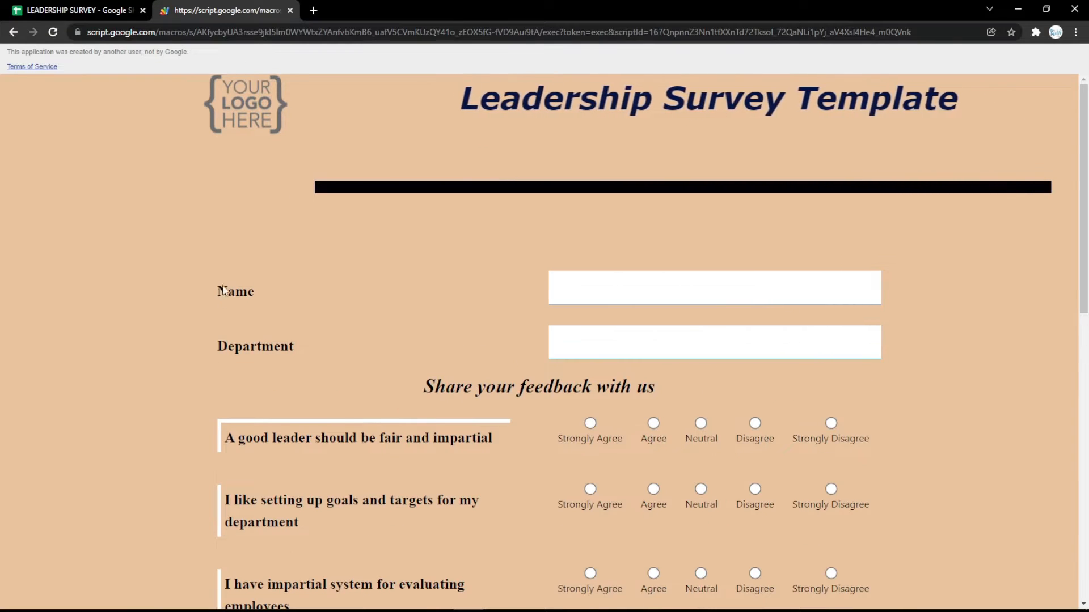
Change the row 3 question to type Email with the label Email, and reload the web form
left_click(111, 8)
left_click(102, 199)
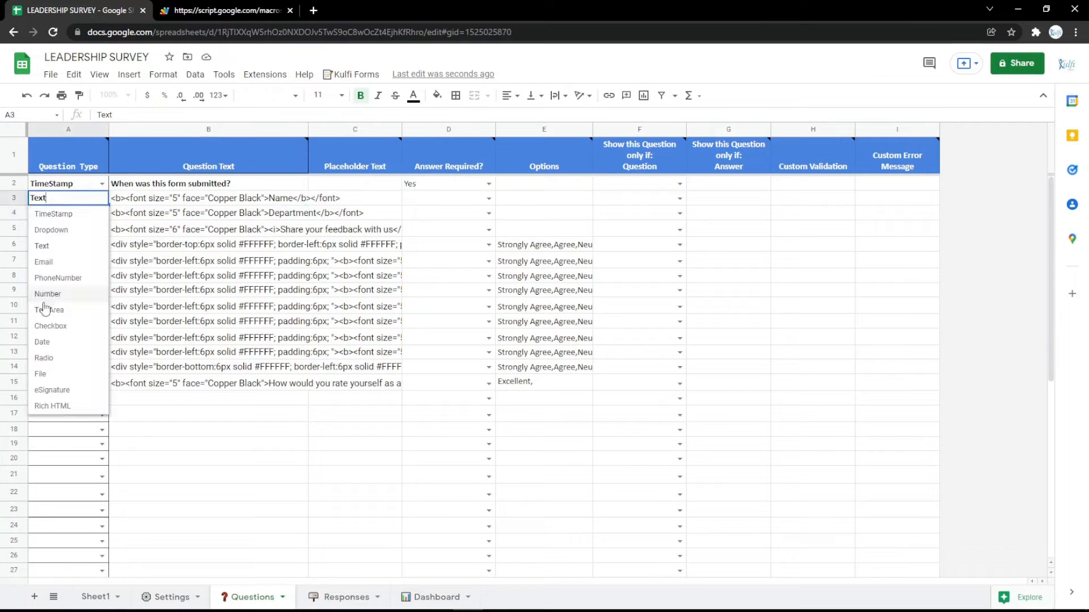
left_click(85, 260)
double_click(293, 197)
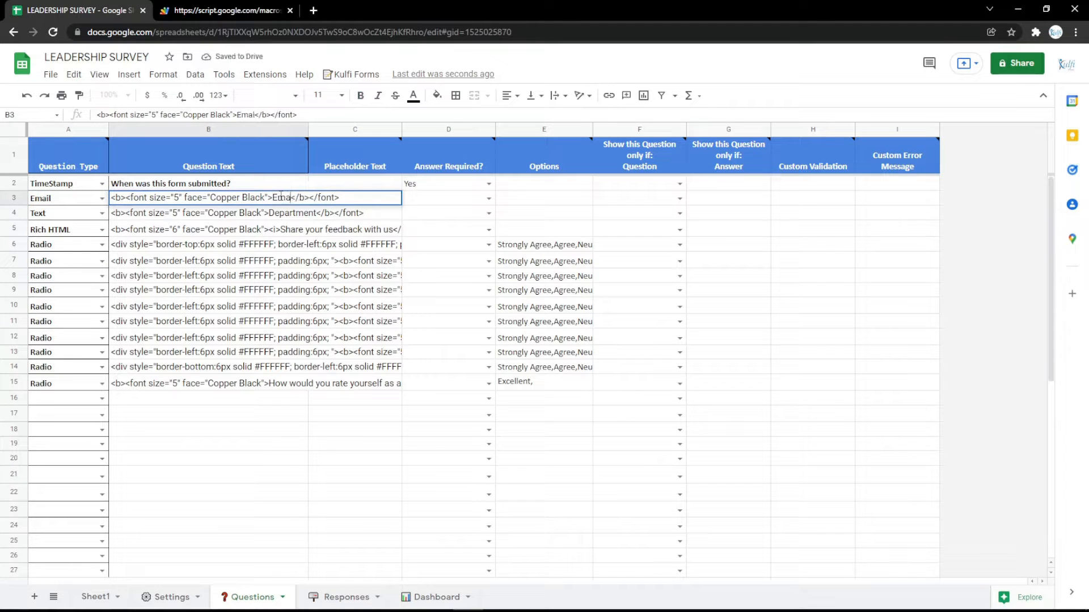
key("Return")
left_click(227, 10)
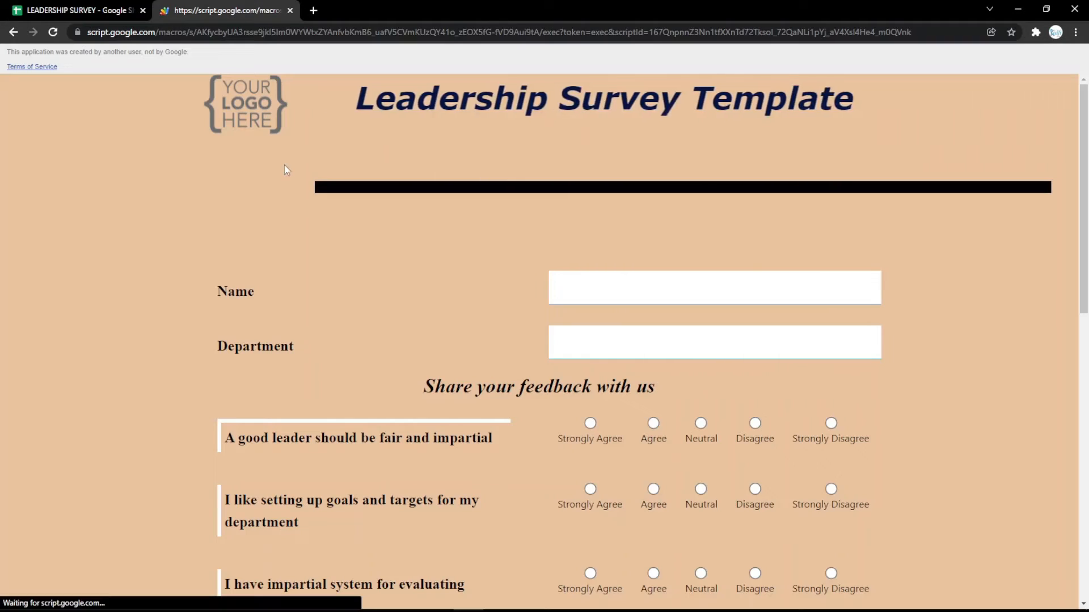
Change the row 3 question to type PhoneNumber with the label Phone Number, and reload the web form
left_click(111, 10)
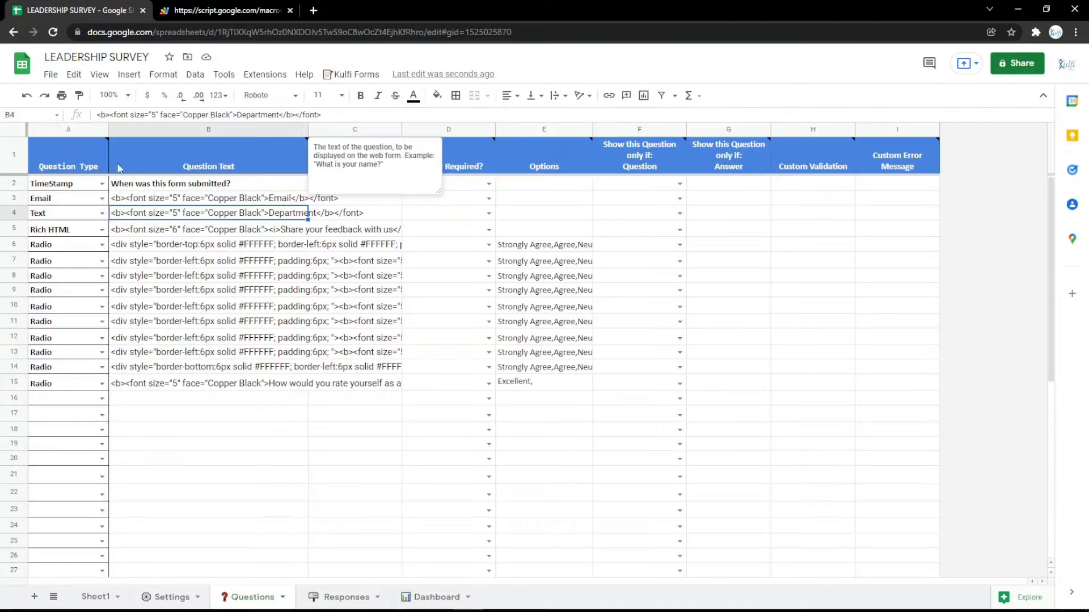
left_click(102, 199)
left_click(54, 284)
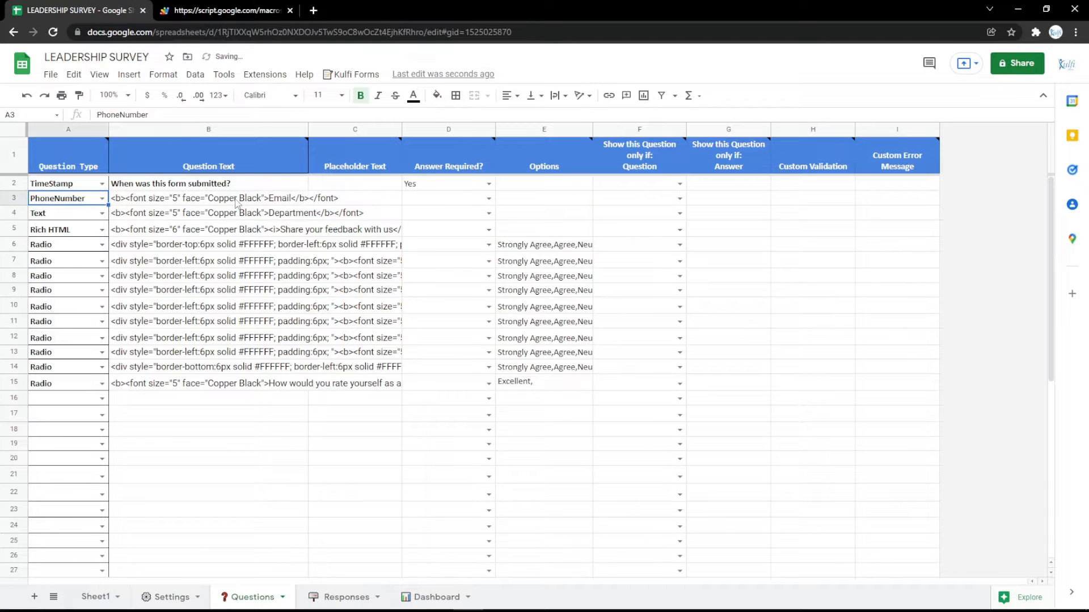
double_click(282, 199)
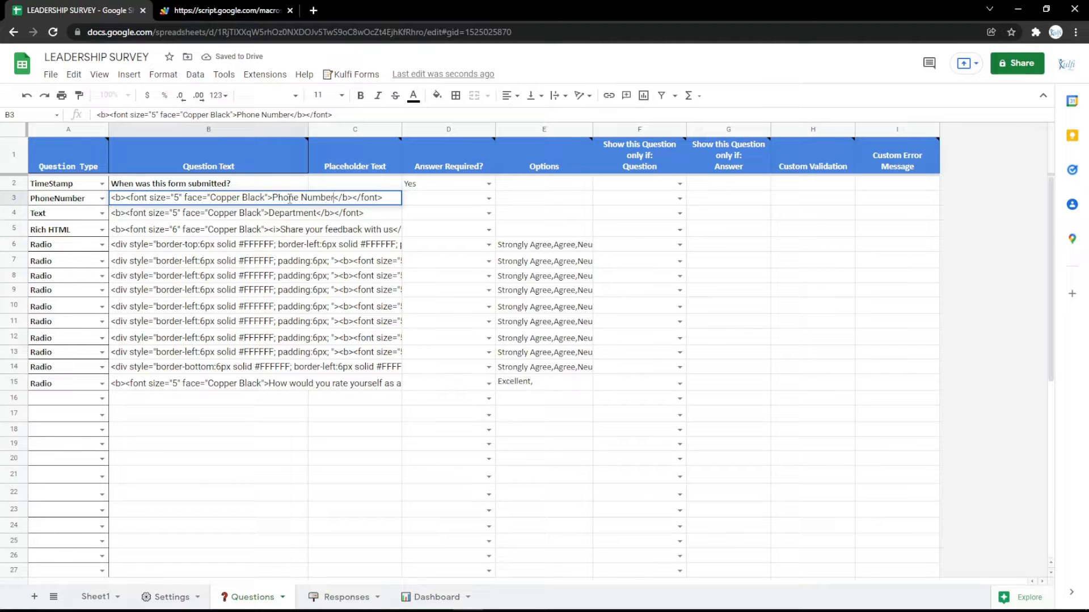
key("Return")
left_click(223, 9)
key("F5")
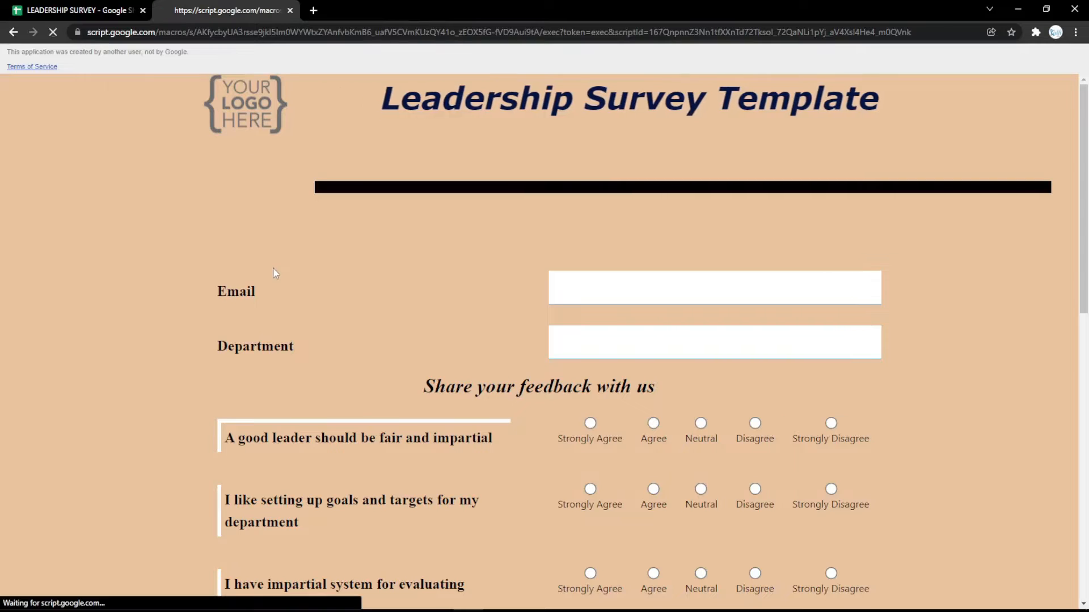
Change the row 3 question to type TextArea with the label Address, and reload the web form
left_click(55, 8)
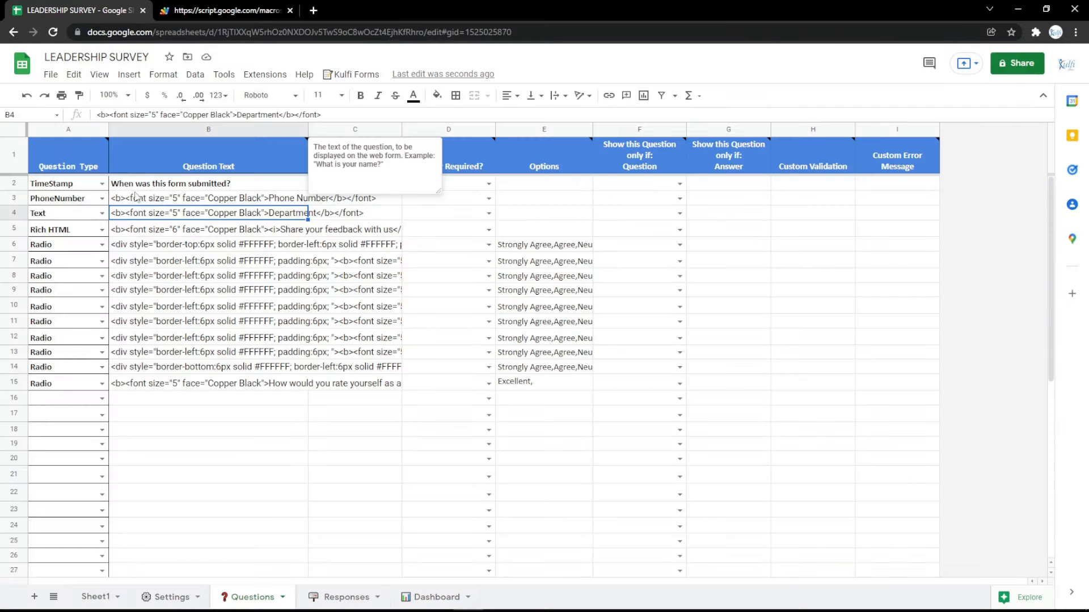
left_click(102, 198)
left_click(65, 290)
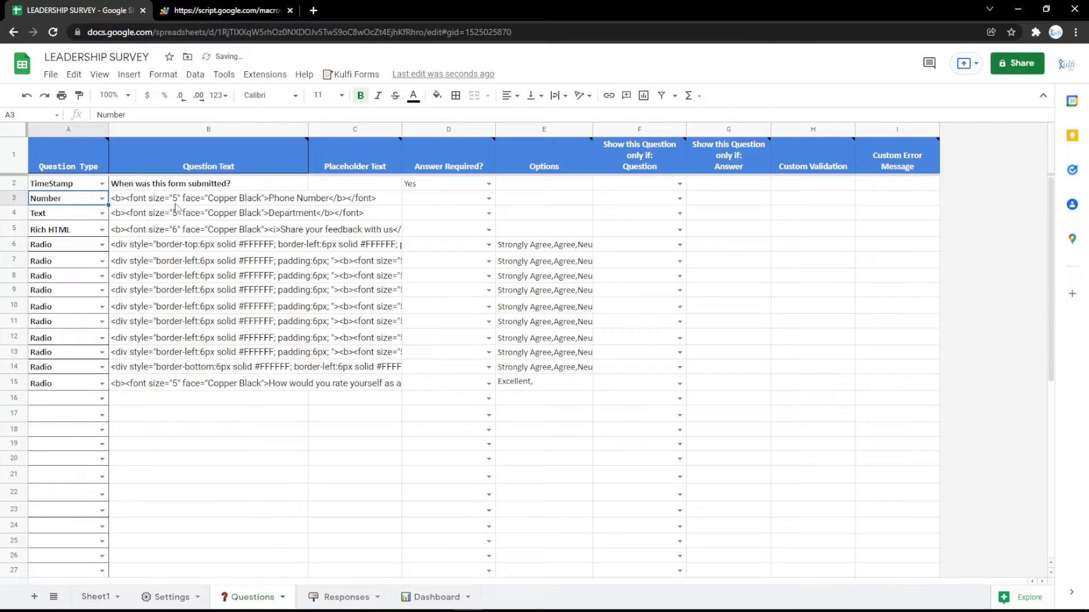
left_click(102, 199)
left_click(49, 309)
double_click(281, 197)
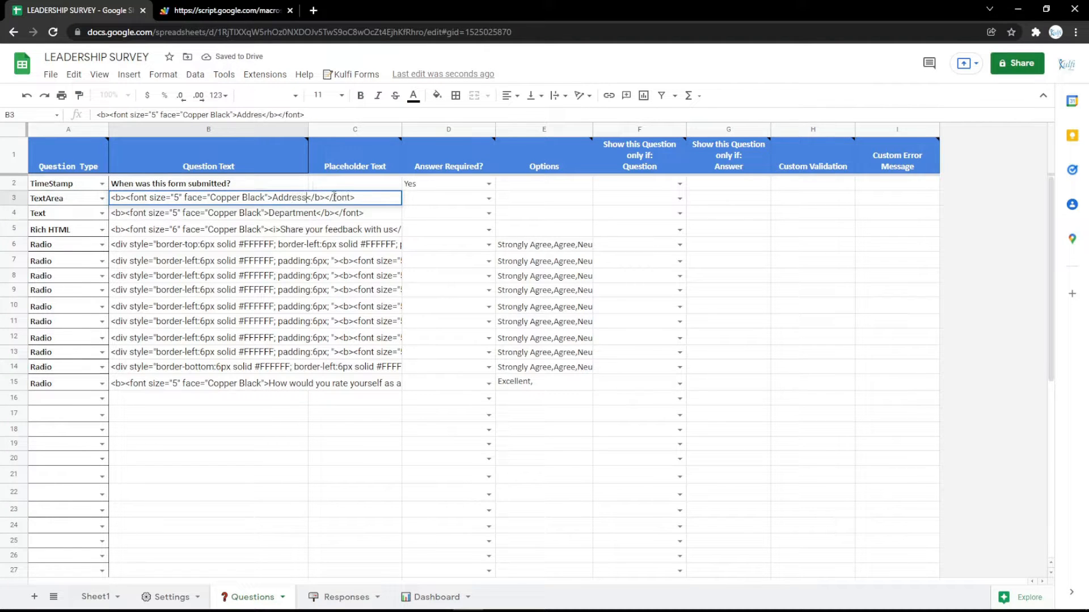
key("Return")
left_click(207, 11)
key("F5")
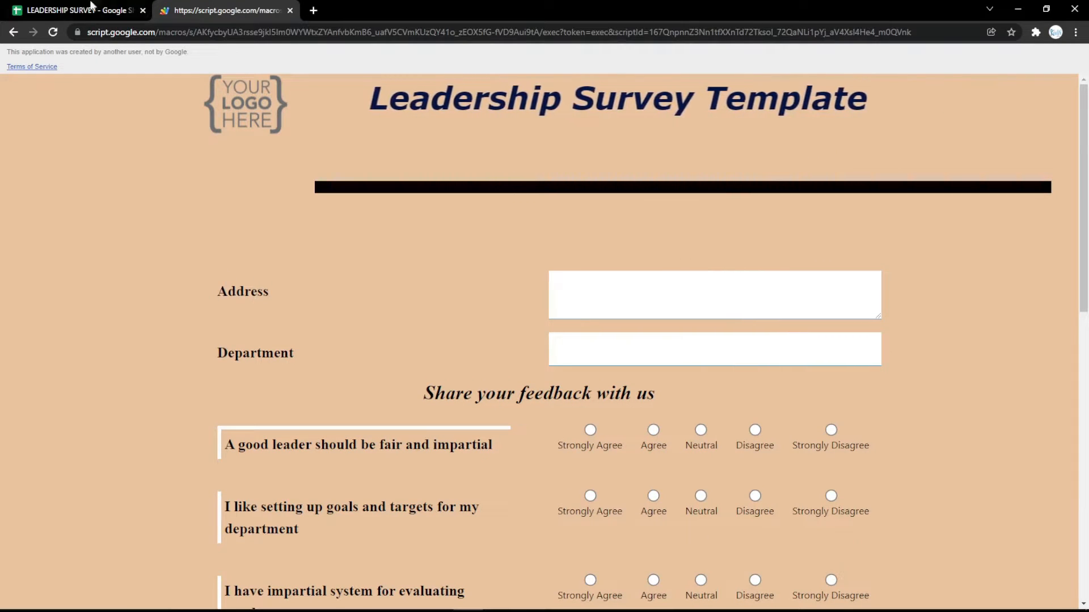
Change the row 3 question to type Date with the label Date, and check its calendar in the reloaded web form
left_click(74, 10)
left_click(102, 198)
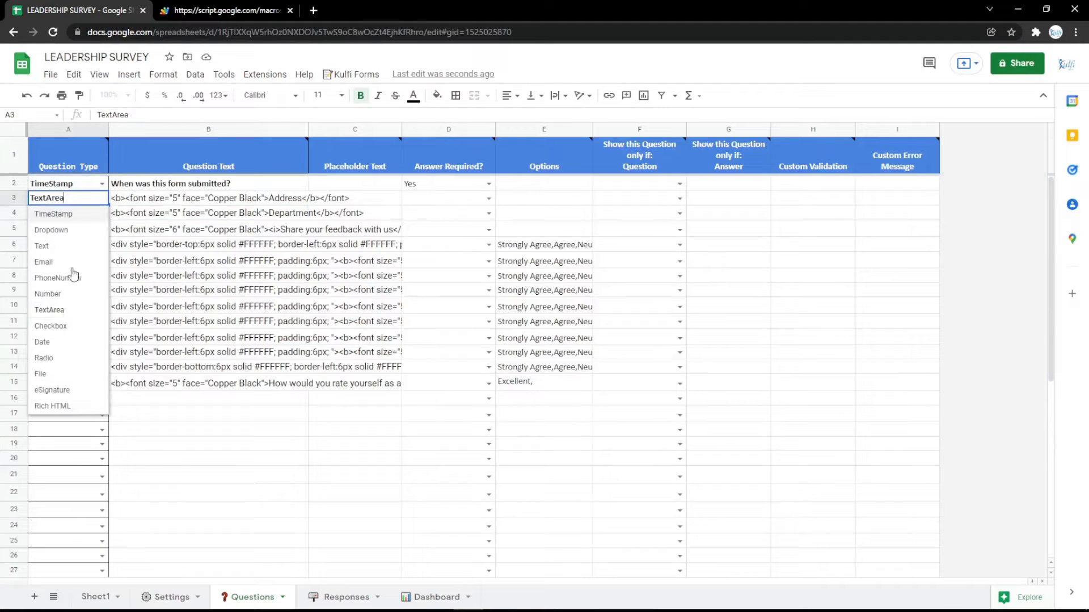
left_click(51, 326)
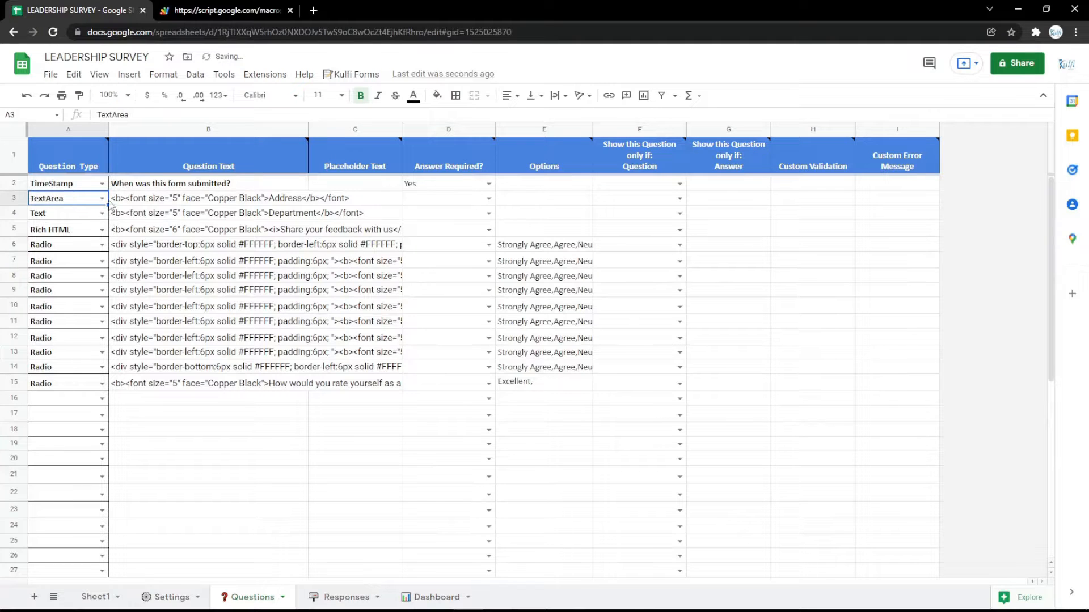
left_click(102, 198)
left_click(51, 342)
double_click(283, 198)
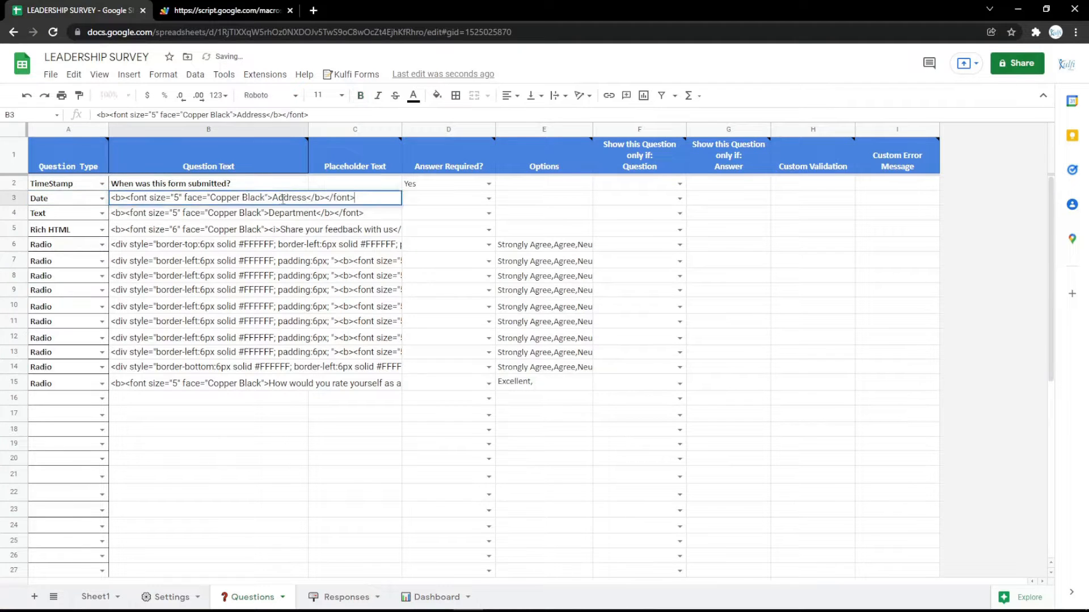
left_click(283, 258)
left_click(262, 9)
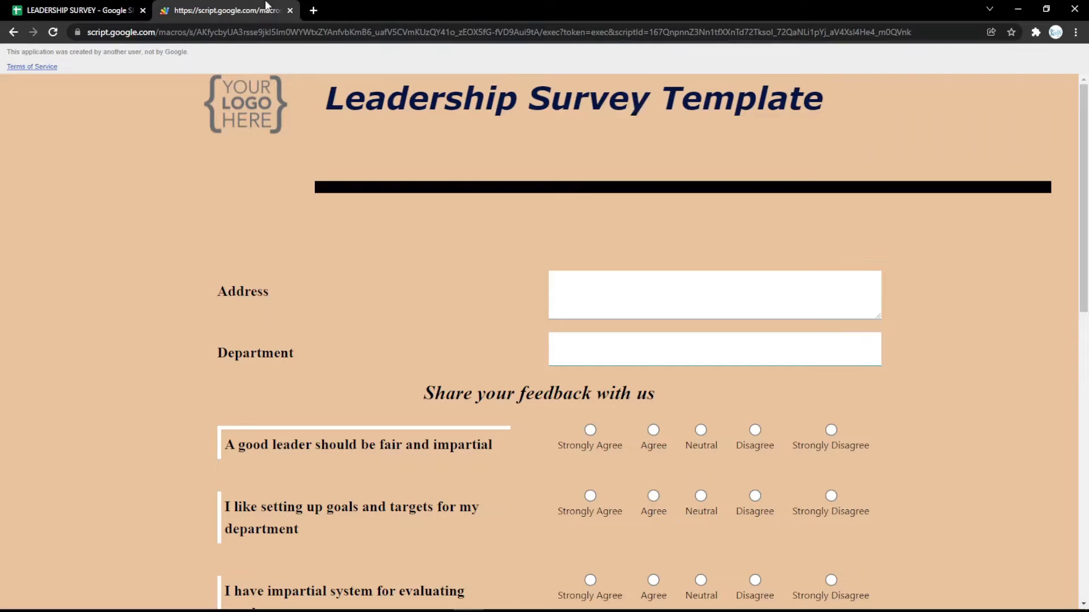
key("F5")
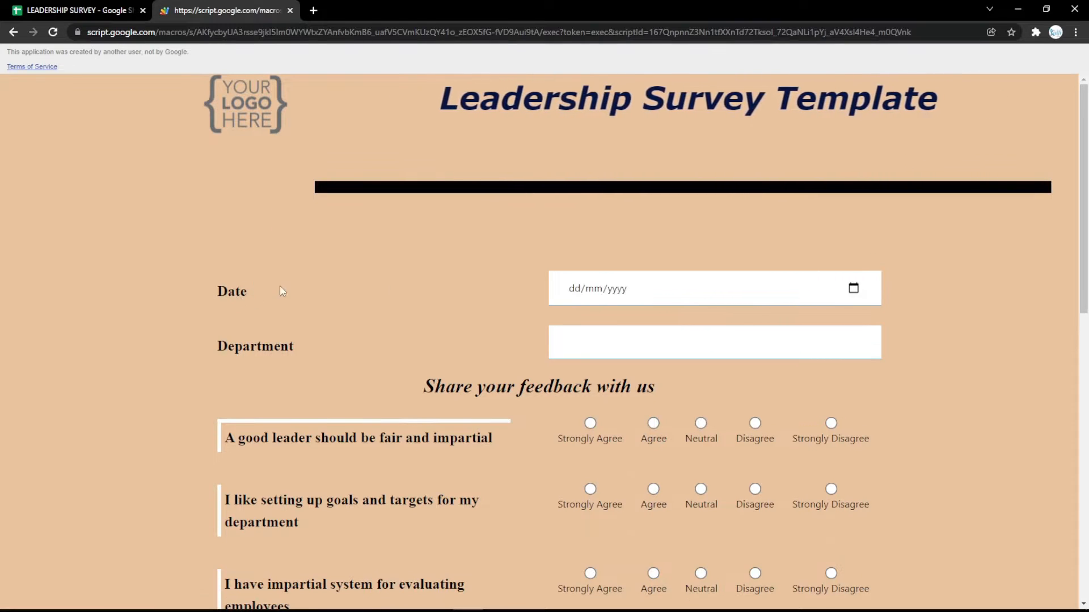
left_click(852, 289)
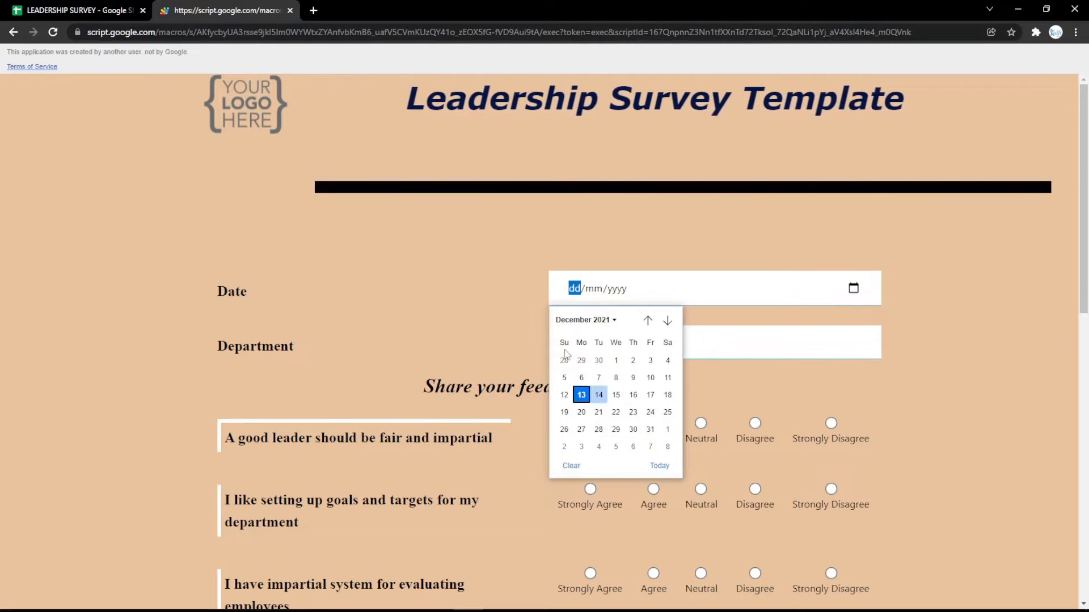
key("Escape")
Change the row 3 question in the survey spreadsheet to type Radio with the label Gender
left_click(57, 9)
left_click(101, 200)
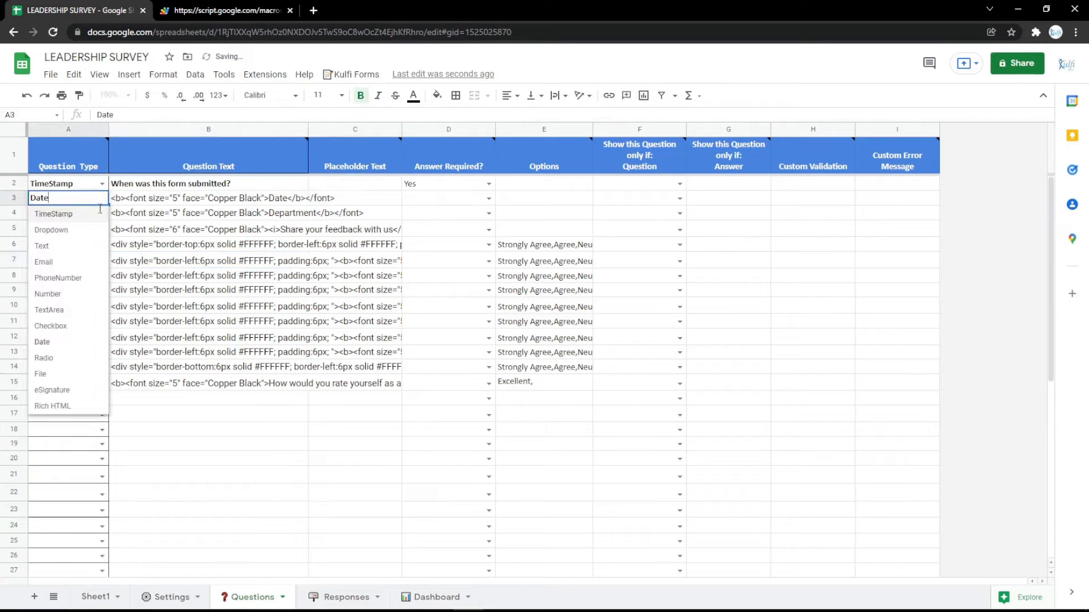
left_click(51, 362)
left_click(217, 203)
double_click(279, 200)
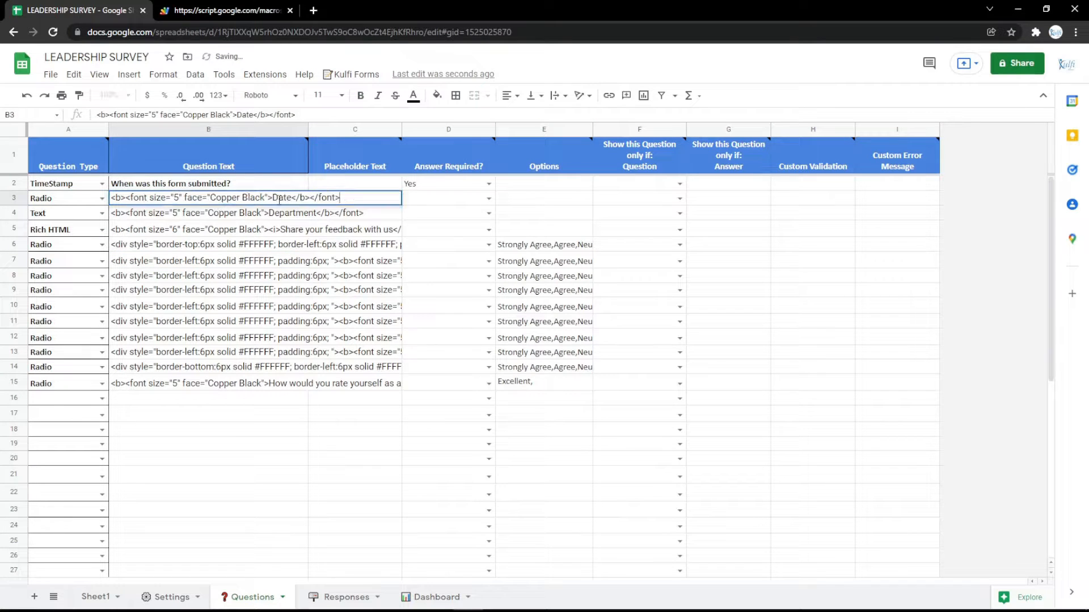
key("Return")
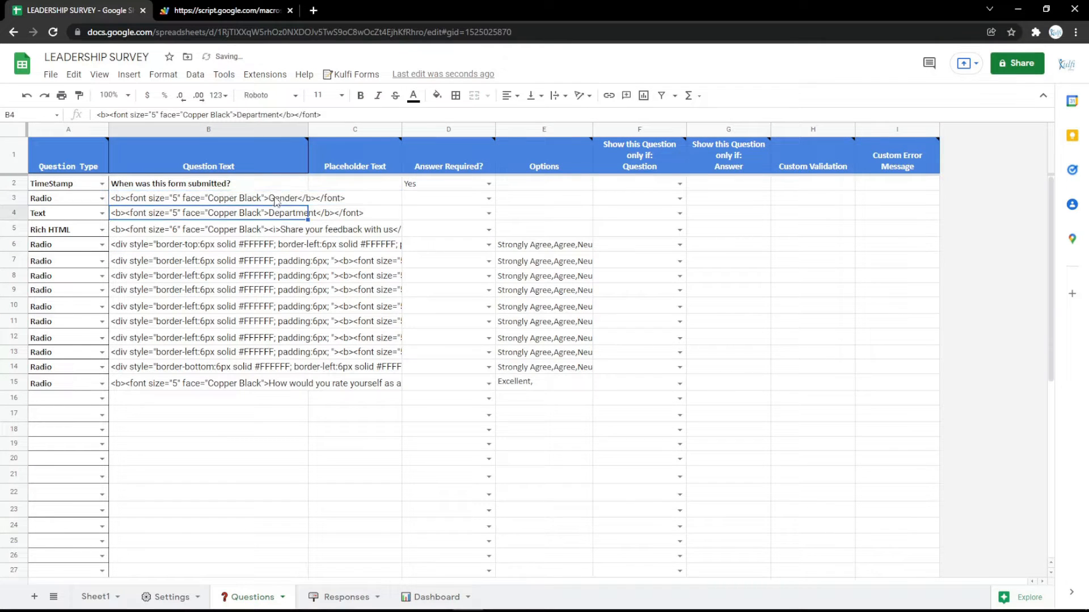
Enter Male, Female as the Gender question's options, and reload the web form
left_click(505, 199)
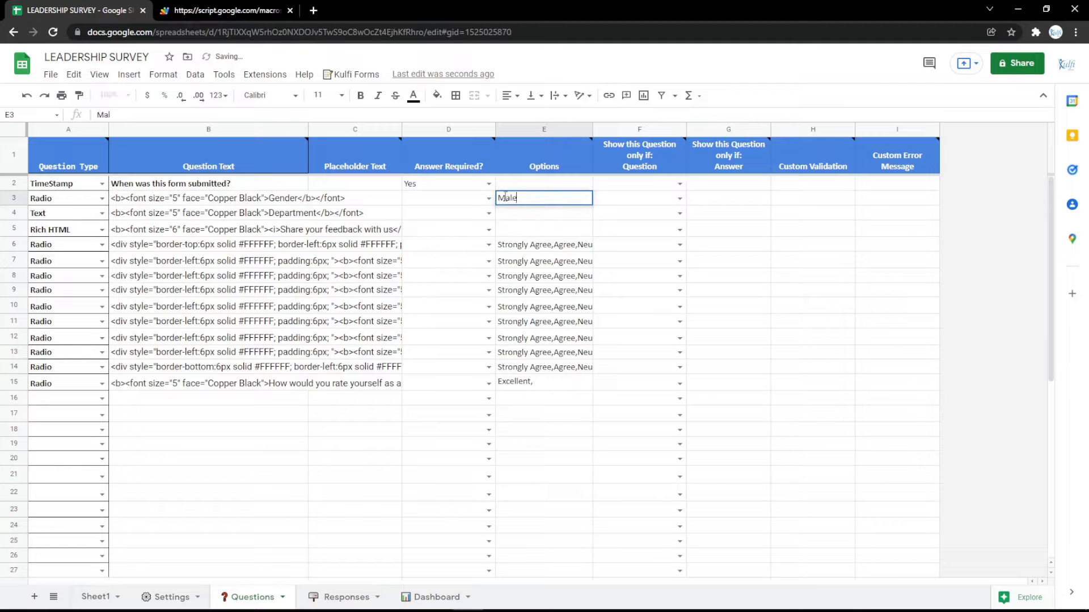
key("Return")
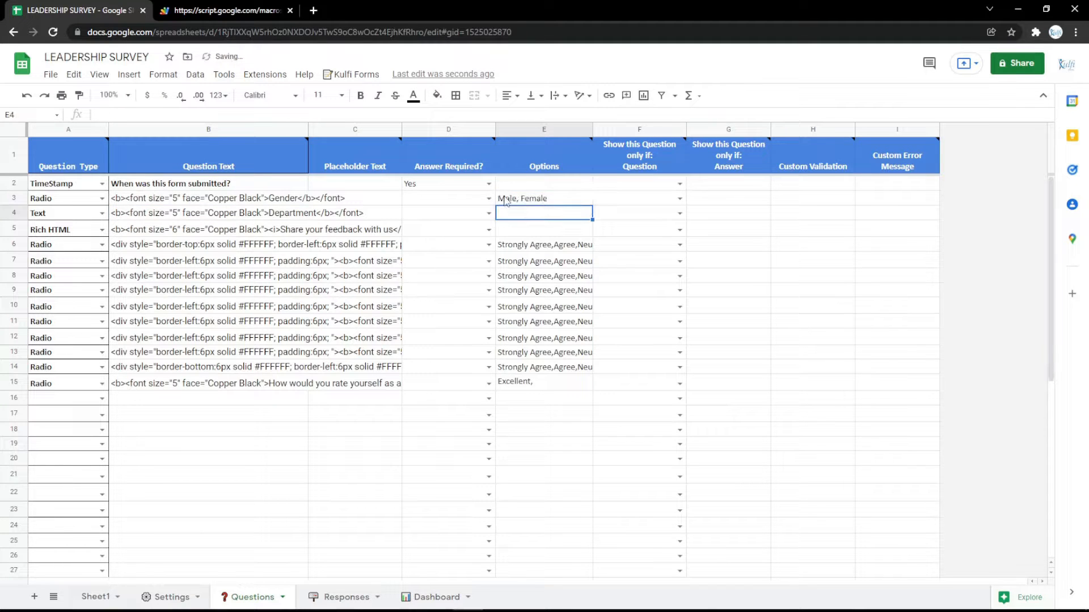
left_click(234, 7)
key("F5")
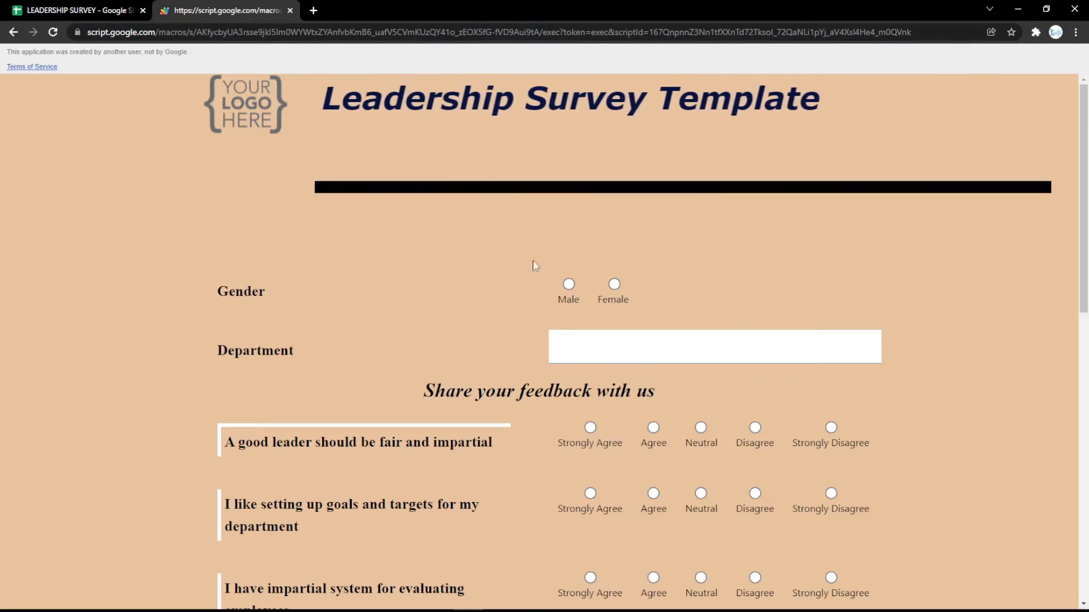
Change the row 3 question to type File with the label File, and clear its options
left_click(66, 8)
left_click(102, 198)
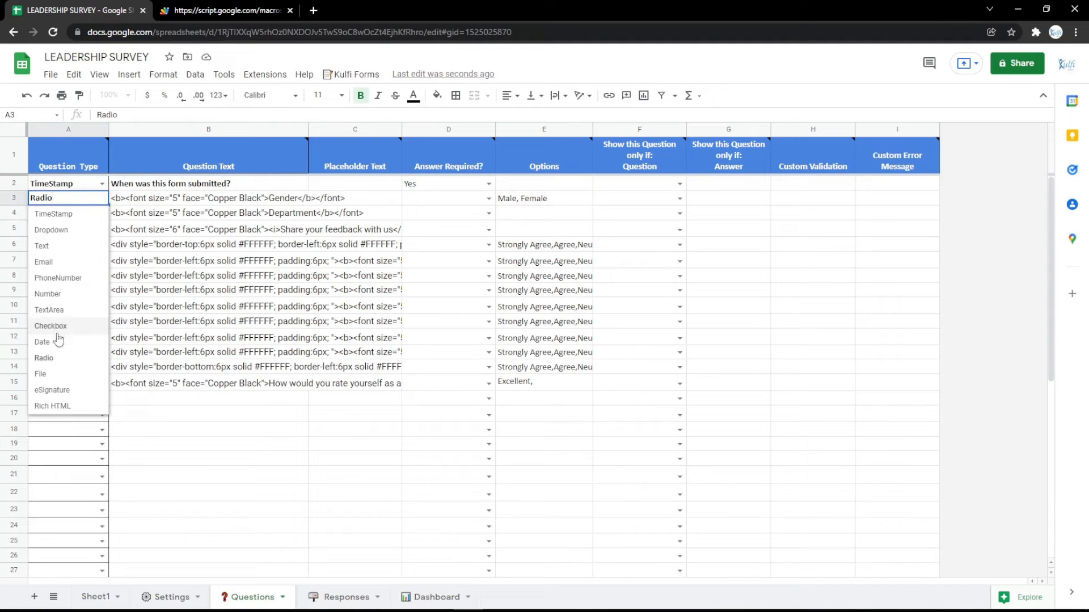
left_click(48, 389)
left_click(243, 199)
double_click(289, 198)
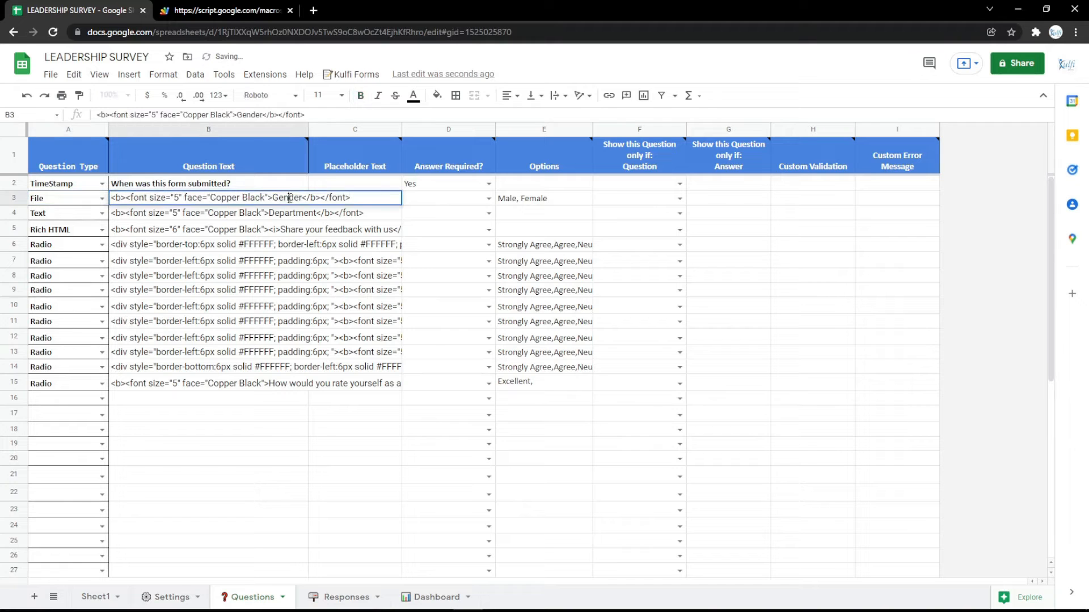
type("File")
key("Return")
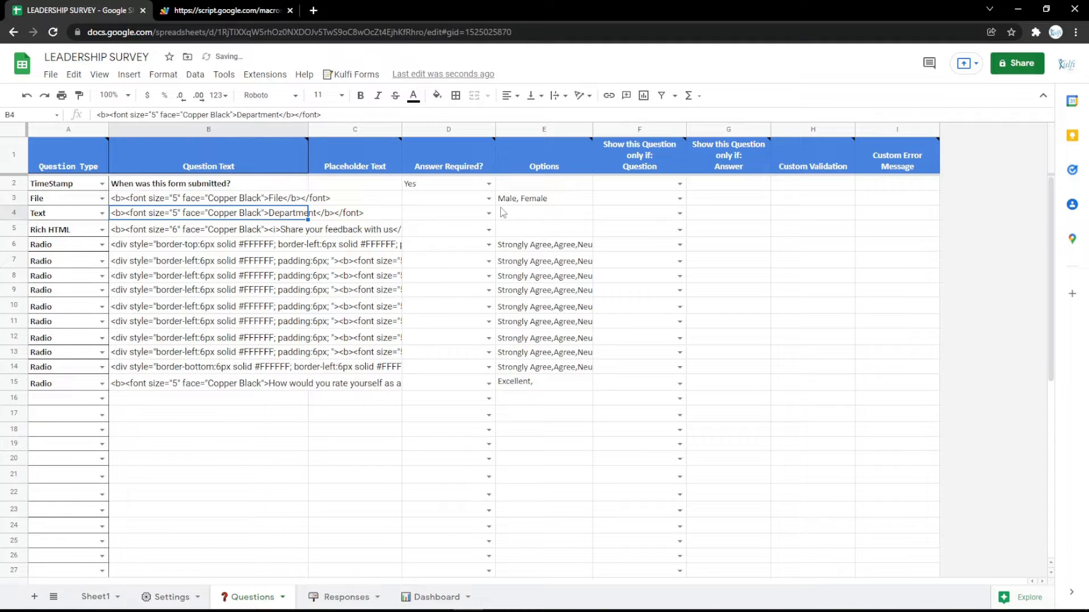
left_click(523, 201)
Reload the web form and upload a file to the File question
left_click(227, 10)
key("F5")
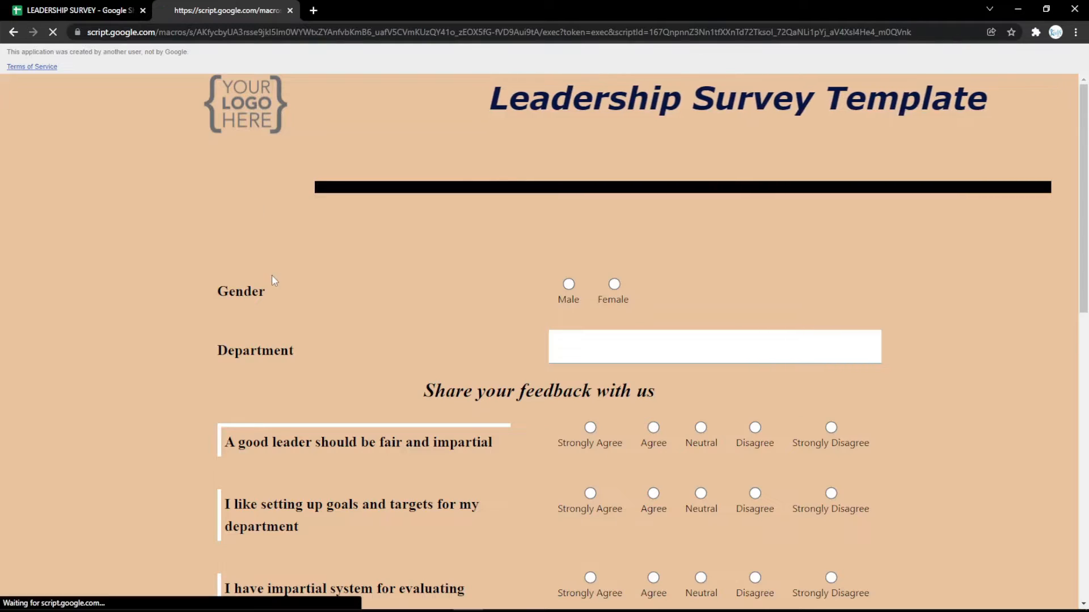
left_click(597, 289)
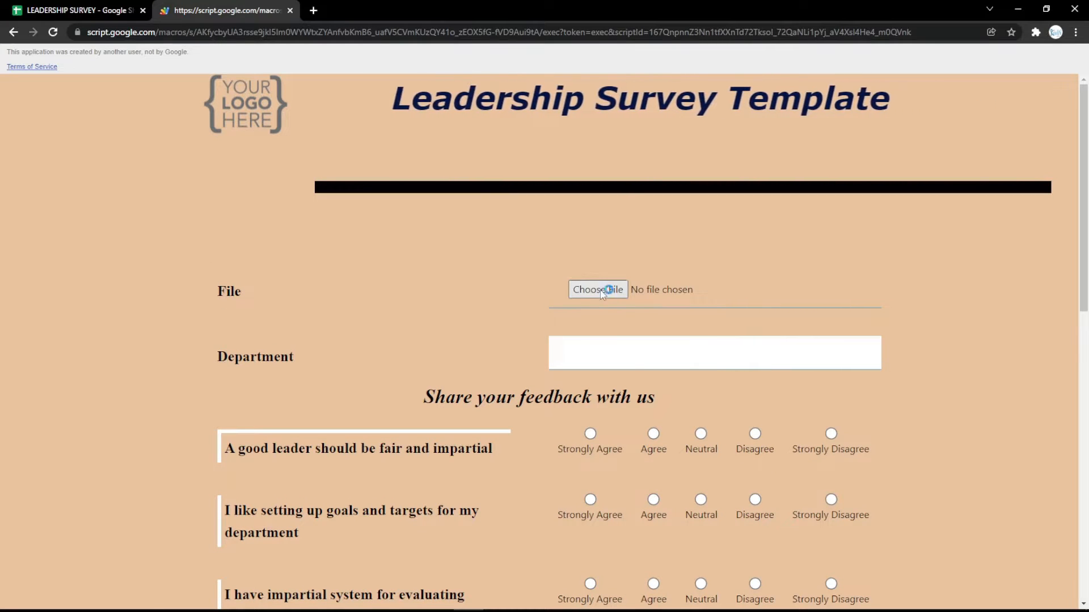
double_click(146, 124)
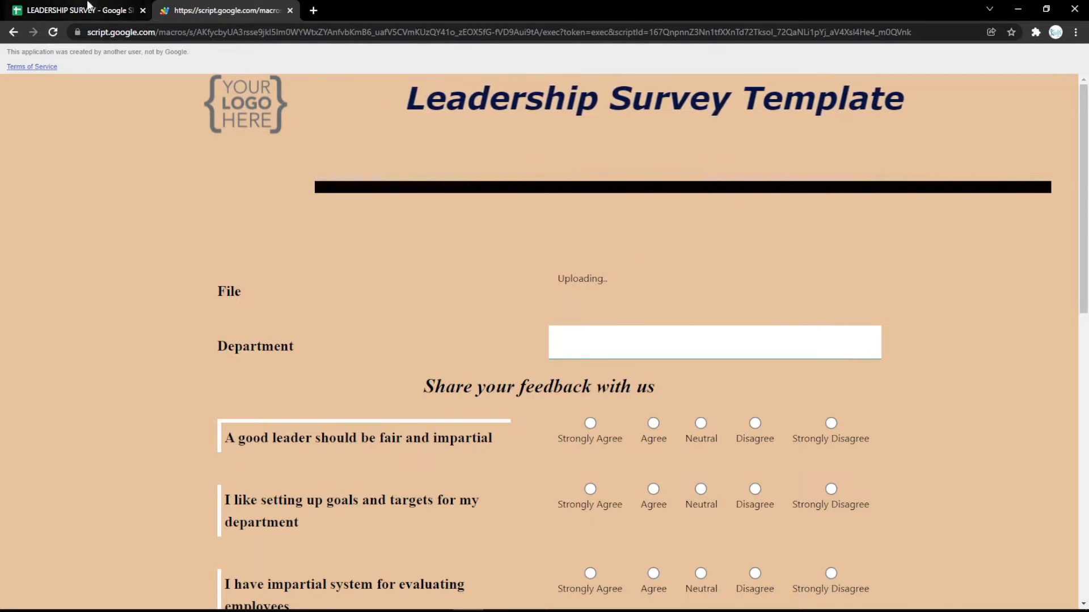
Change the row 3 question to type eSignature with the label Signature, and reload the web form
left_click(88, 5)
left_click(102, 198)
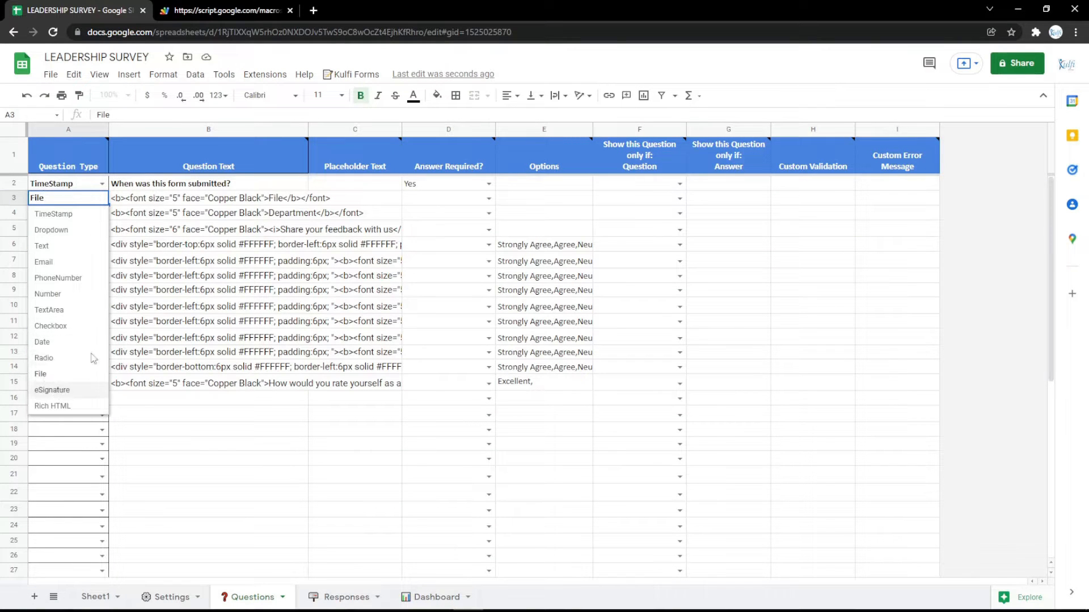
left_click(52, 390)
double_click(278, 192)
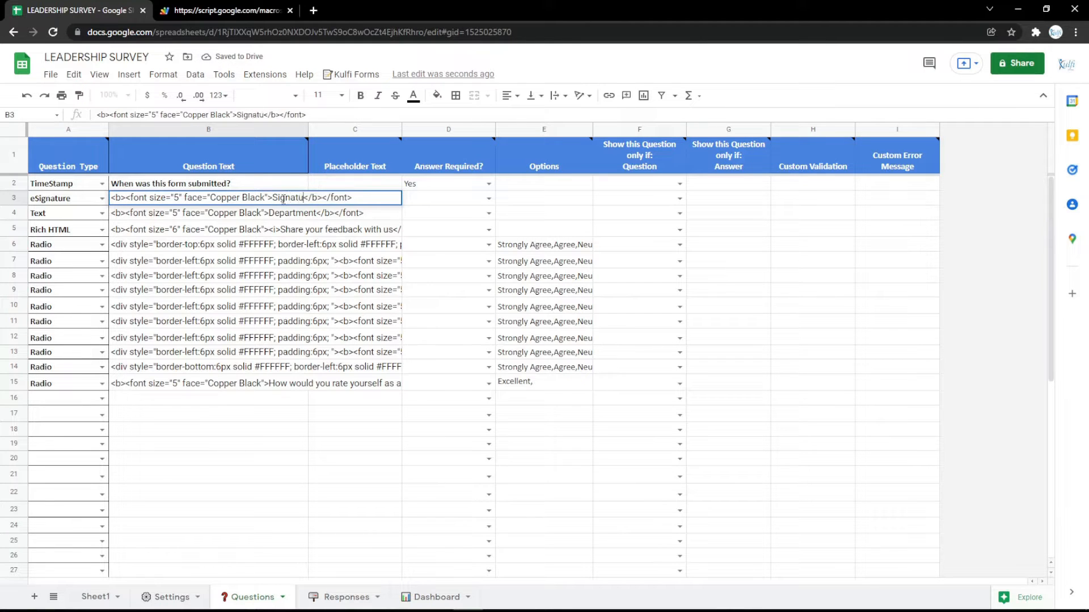
key("Return")
left_click(256, 4)
key("F5")
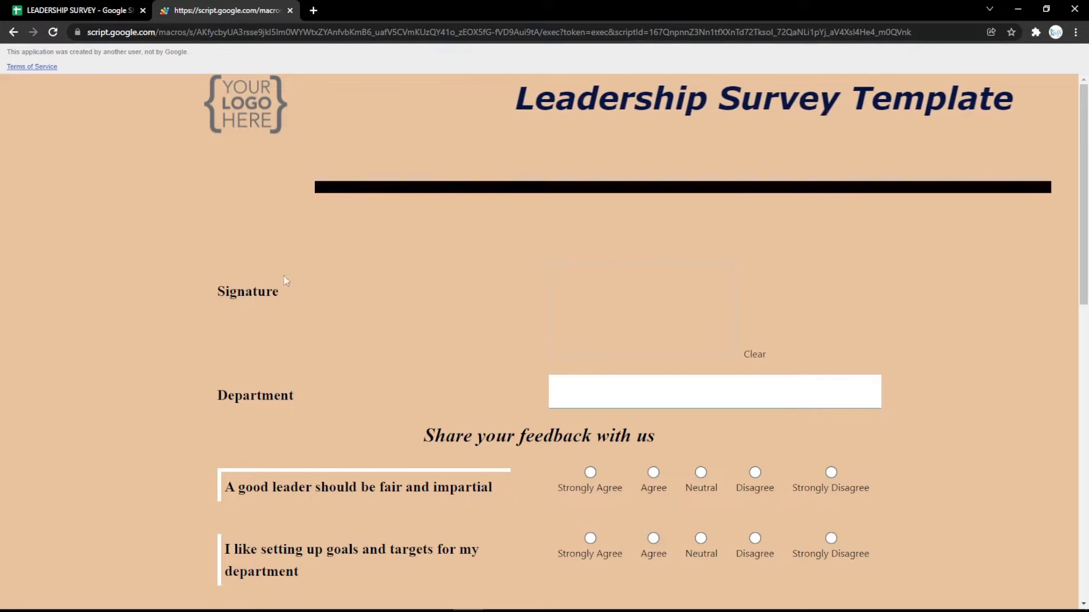
Draw a test signature in the web form's Signature box and clear it
mouse_move(618, 290)
left_mouse_down()
mouse_move(632, 307)
mouse_move(691, 316)
mouse_move(732, 339)
mouse_move(631, 321)
mouse_move(736, 333)
left_mouse_up()
left_click(754, 354)
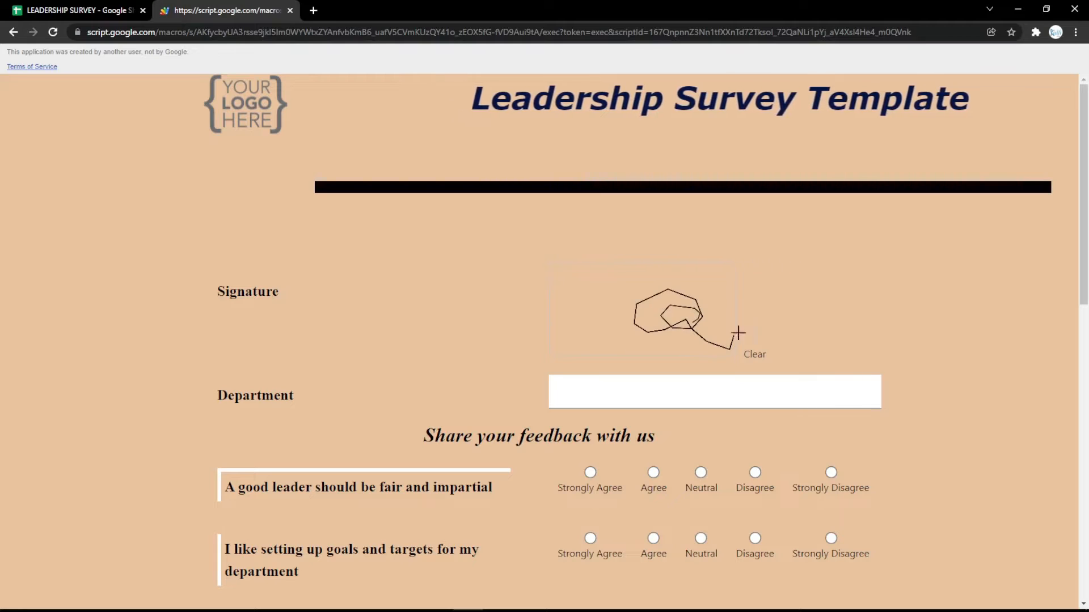
left_click(747, 356)
Change the row 3 question type to Rich HTML in the survey spreadsheet, and select its question text cell
left_click(115, 7)
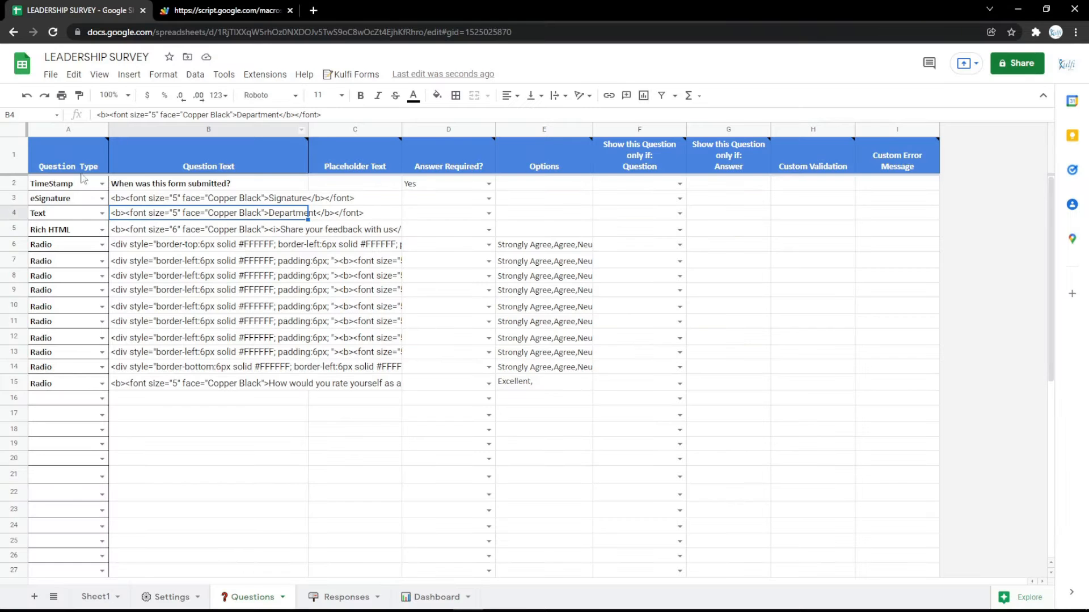
left_click(103, 198)
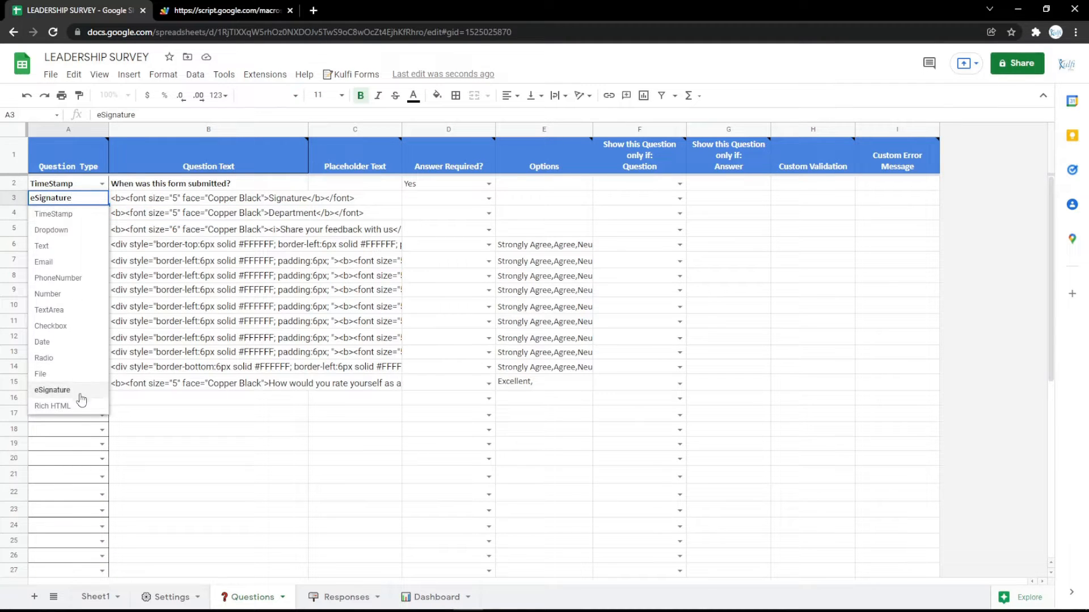
left_click(46, 405)
double_click(280, 197)
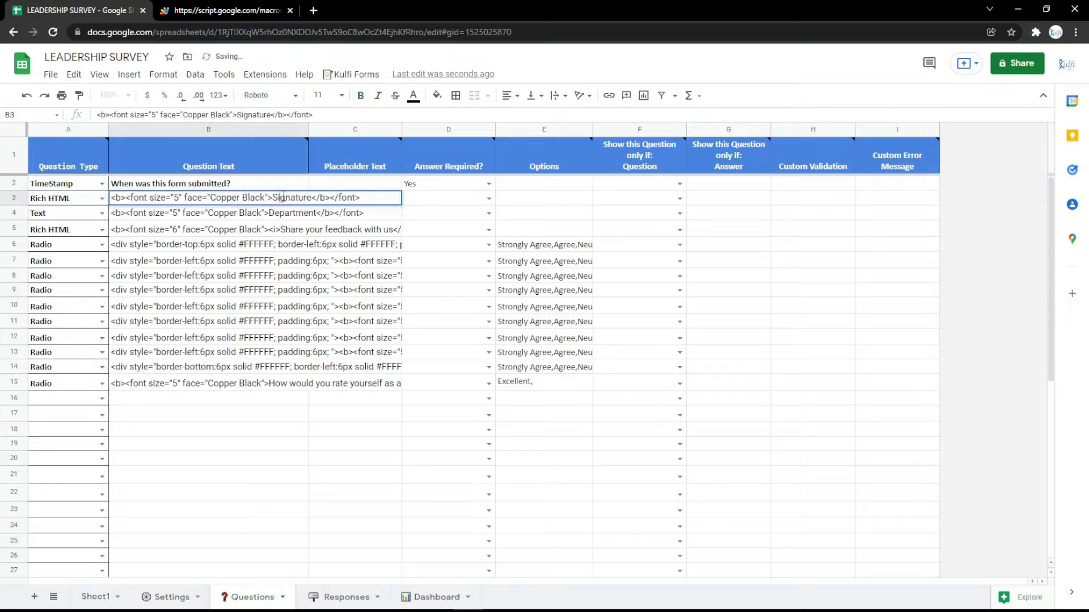
left_click(279, 228)
left_click(216, 207)
left_click(216, 202)
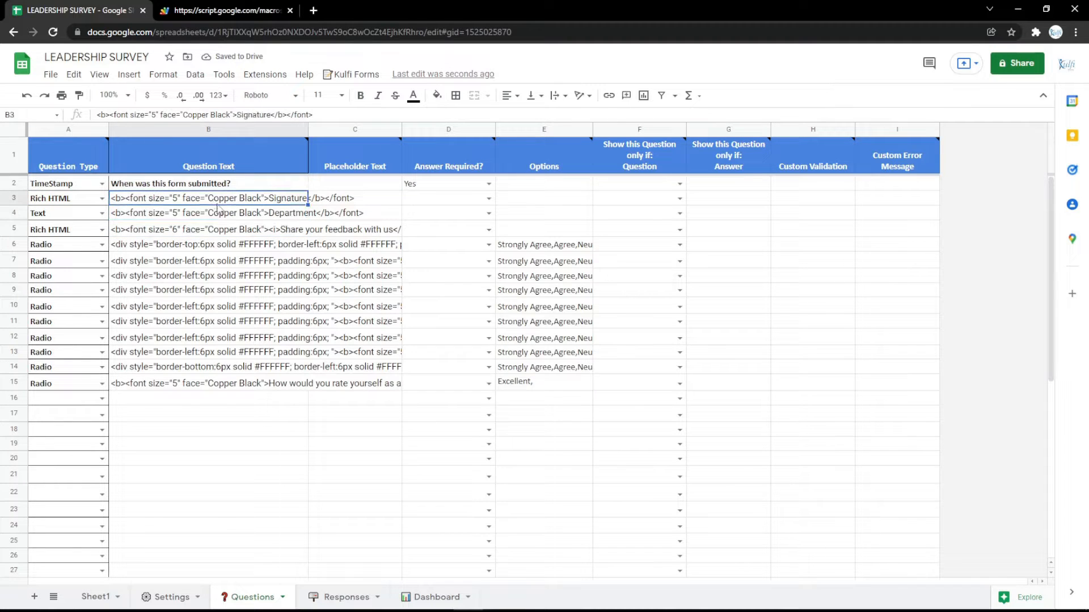
Open Google Maps in a new browser tab, find Google Indonesia, and copy the HTML for embedding its medium-size map
left_click(313, 10)
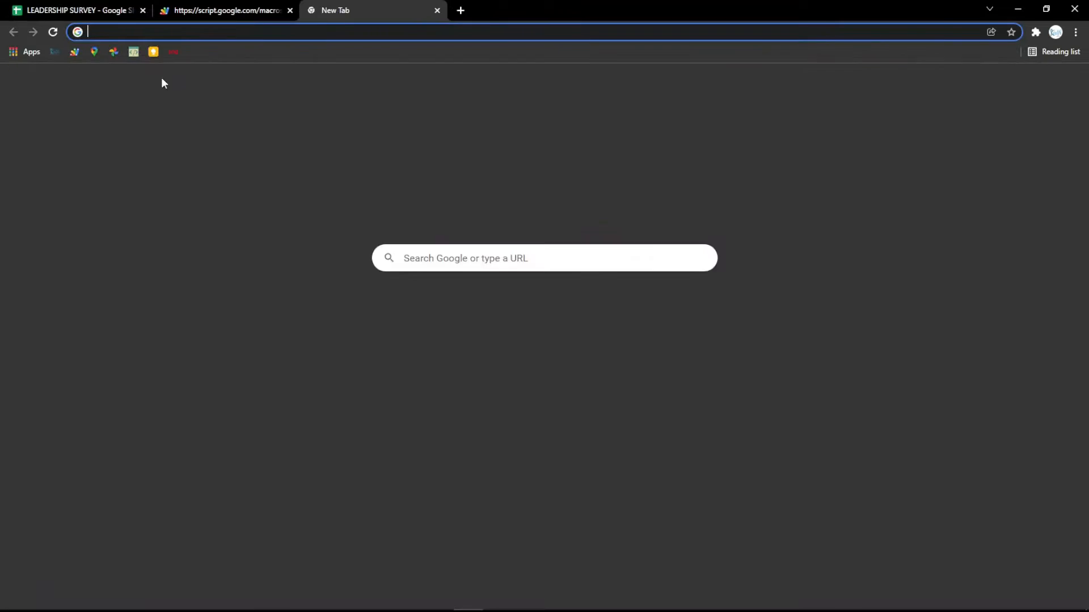
left_click(94, 53)
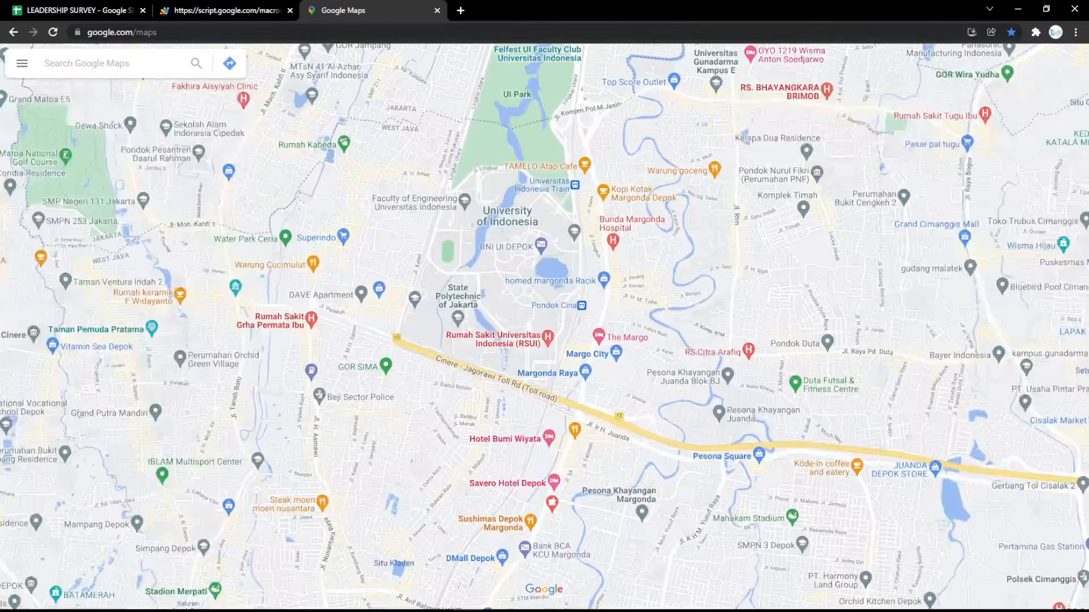
left_click(136, 62)
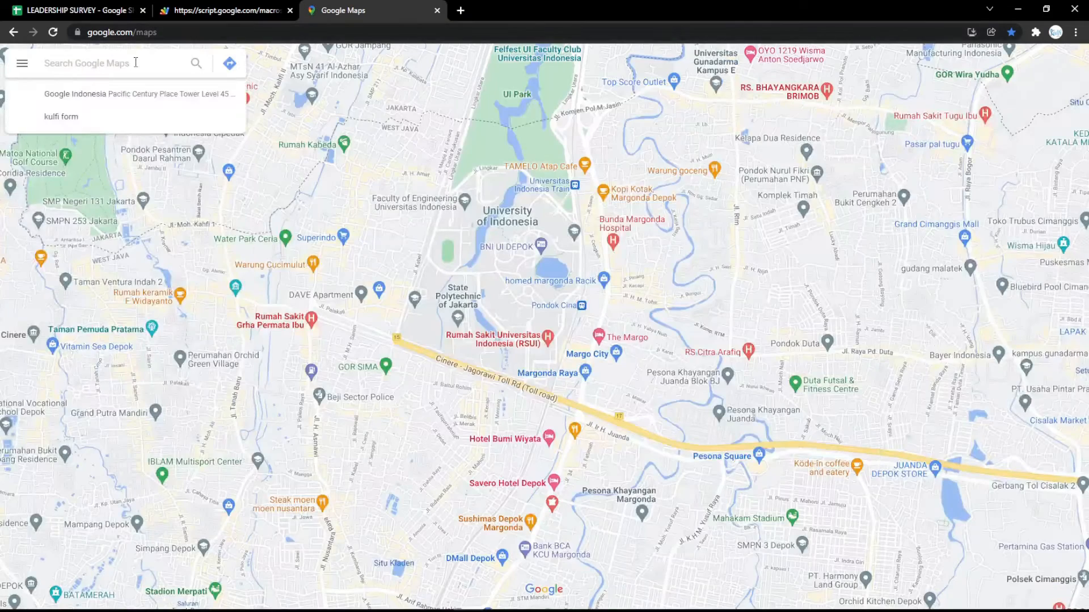
left_click(72, 96)
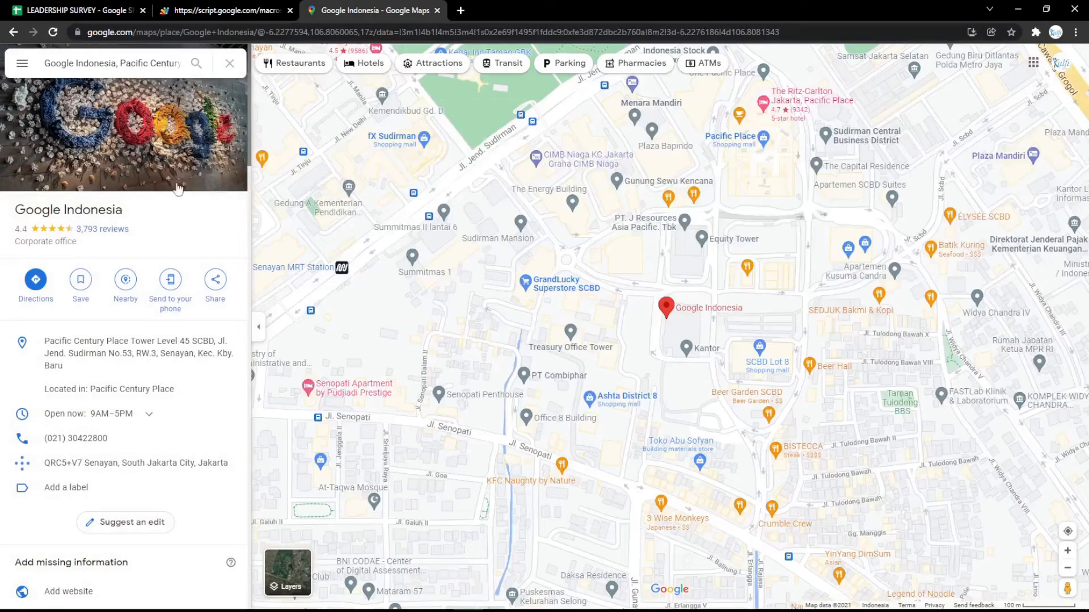
left_click(214, 287)
left_click(518, 248)
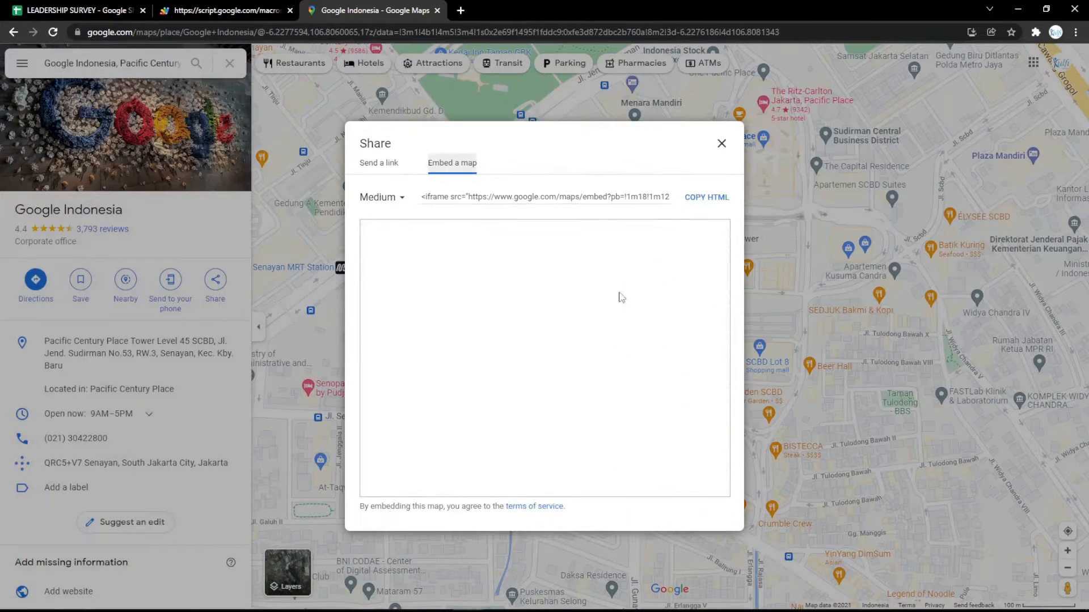
left_click(706, 197)
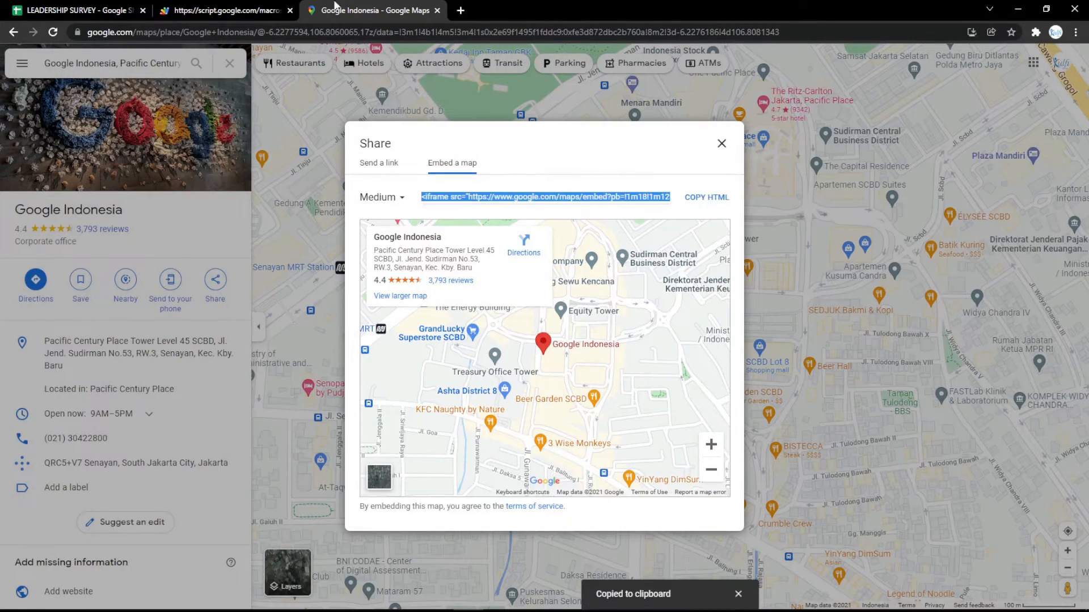
Replace the row 3 question text with the copied map embed code, and check the map in the reloaded web form
left_click(91, 7)
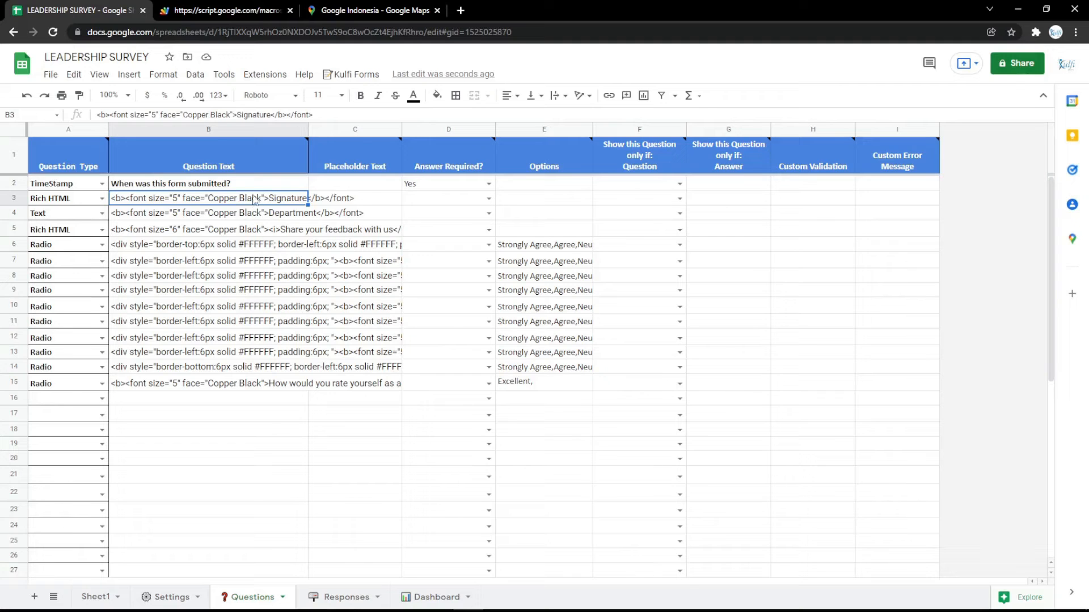
key("ctrl+v")
left_click(226, 11)
key("F5")
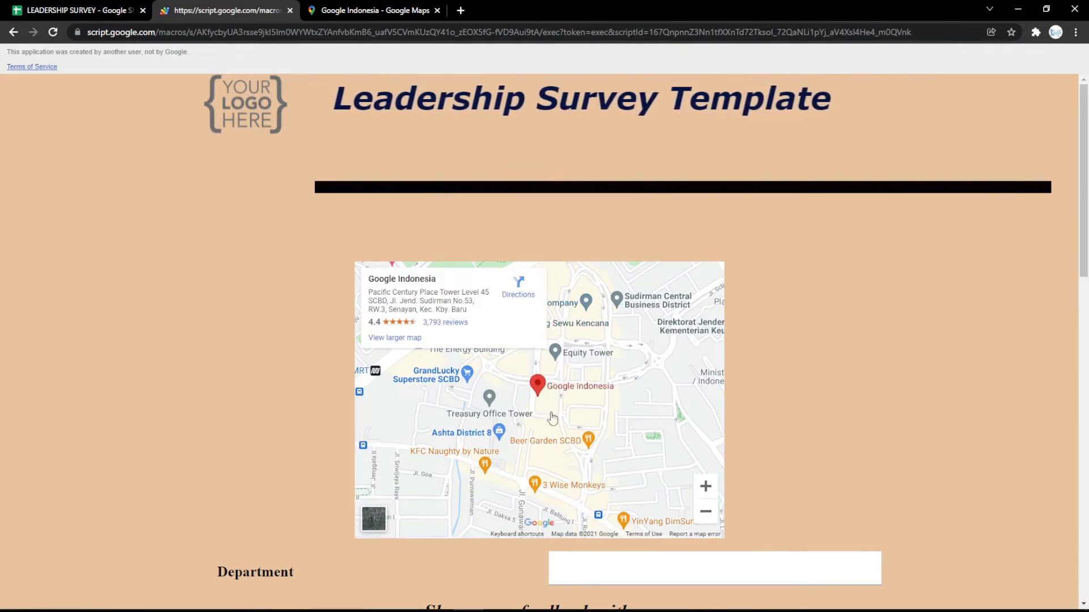
left_click(79, 10)
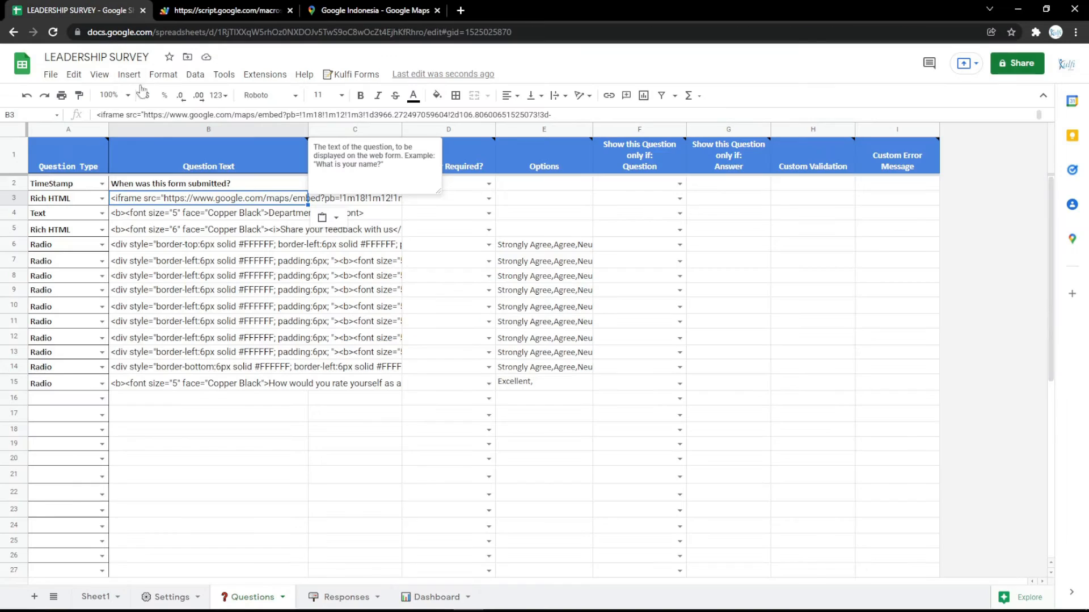
Delete row 3 with the map embed code from the Questions sheet, and check the reloaded web form
left_click(16, 195)
right_click(16, 196)
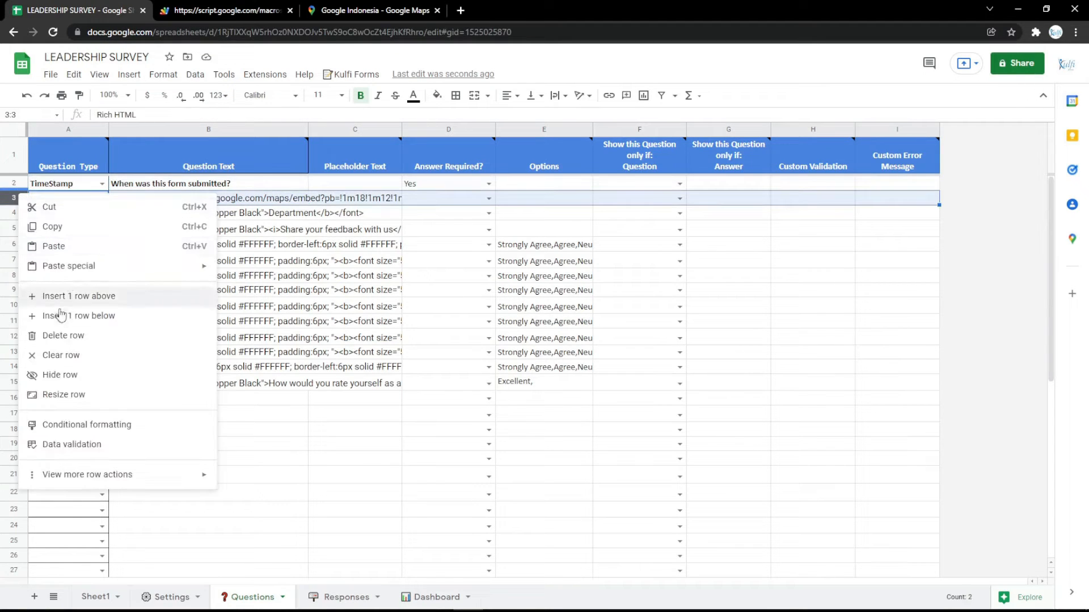
left_click(62, 336)
left_click(209, 13)
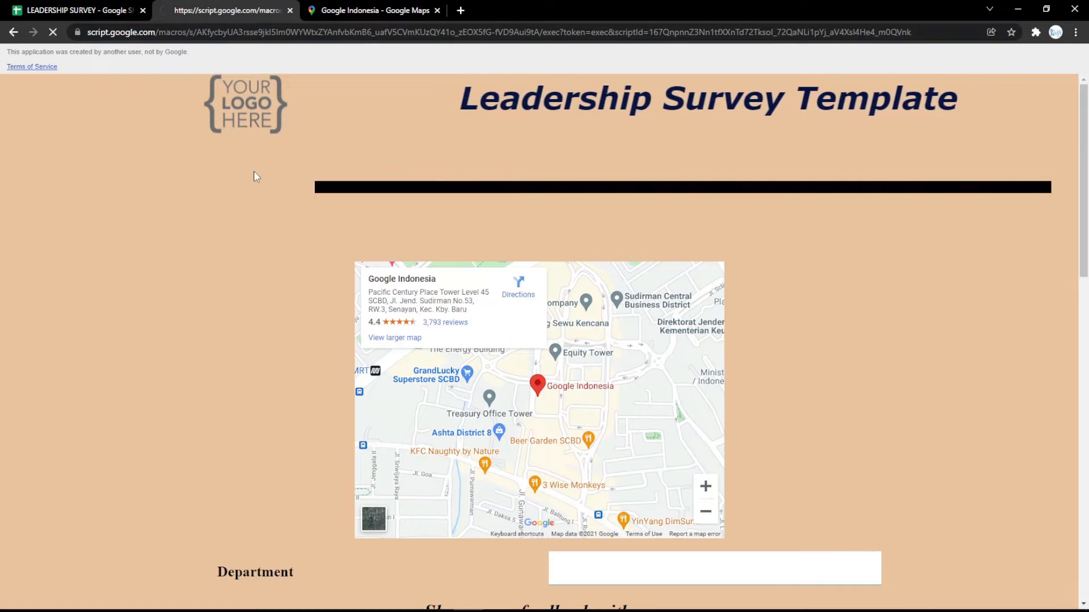
key("F5")
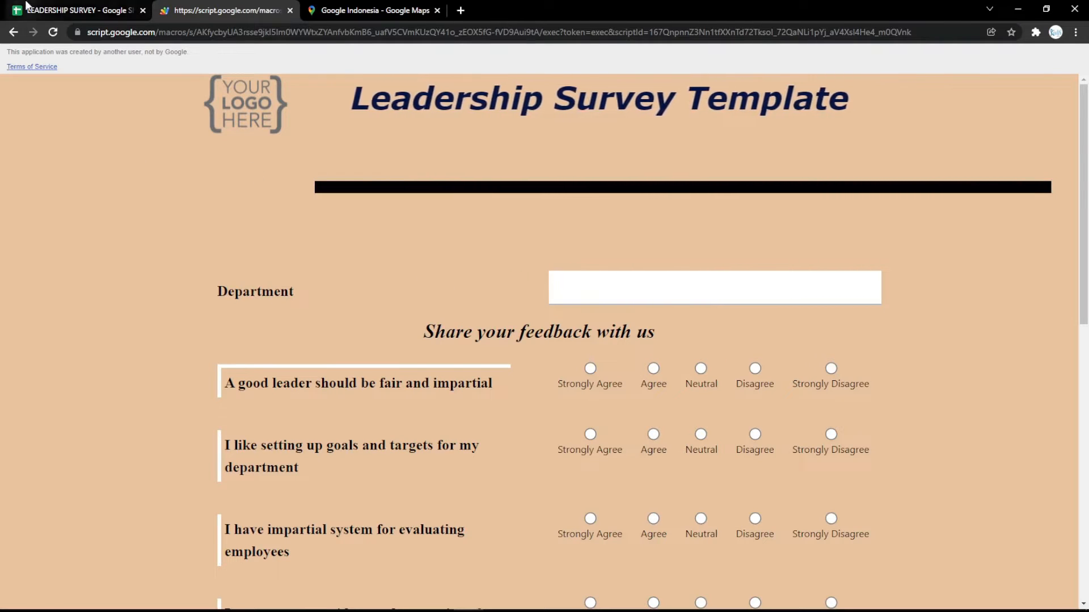
Set the Body Background Color in the Settings sheet to light pink, and check it in the reloaded web form
left_click(27, 7)
left_click(162, 596)
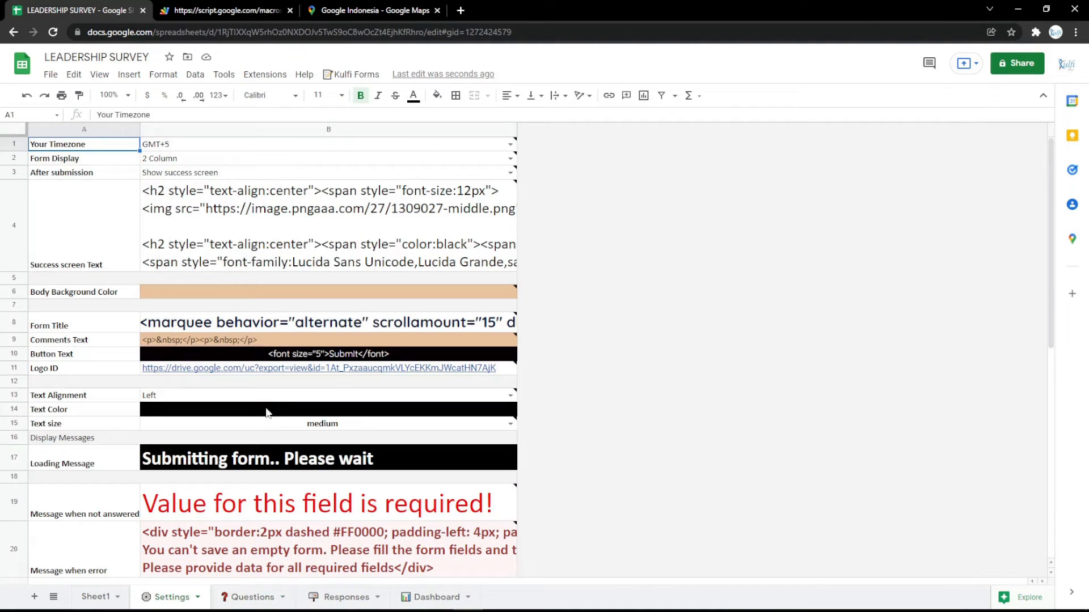
left_click(329, 291)
left_click(437, 95)
left_click(556, 227)
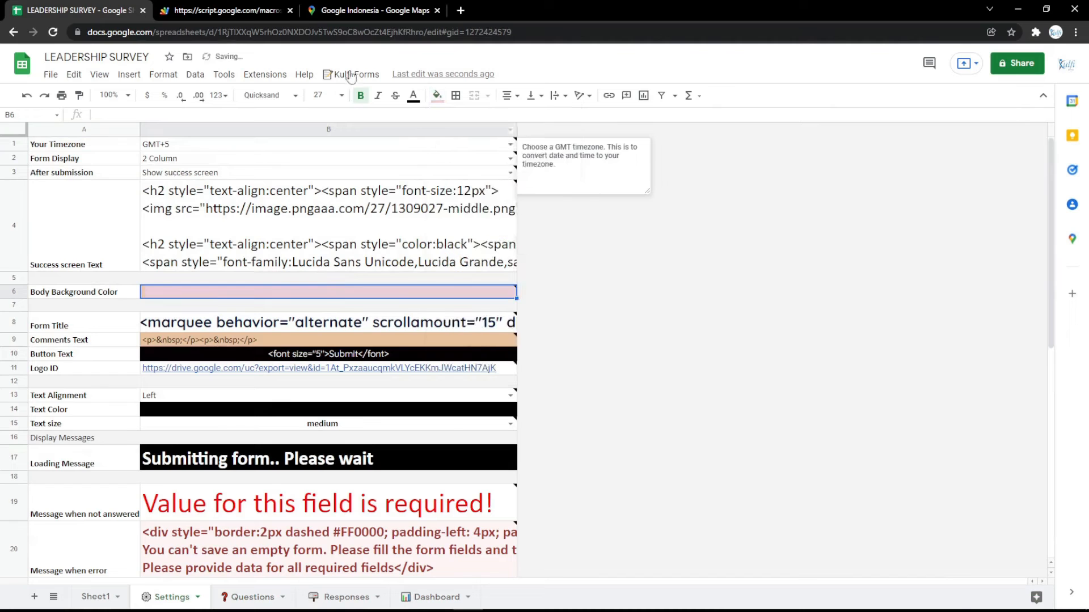
left_click(226, 10)
key("F5")
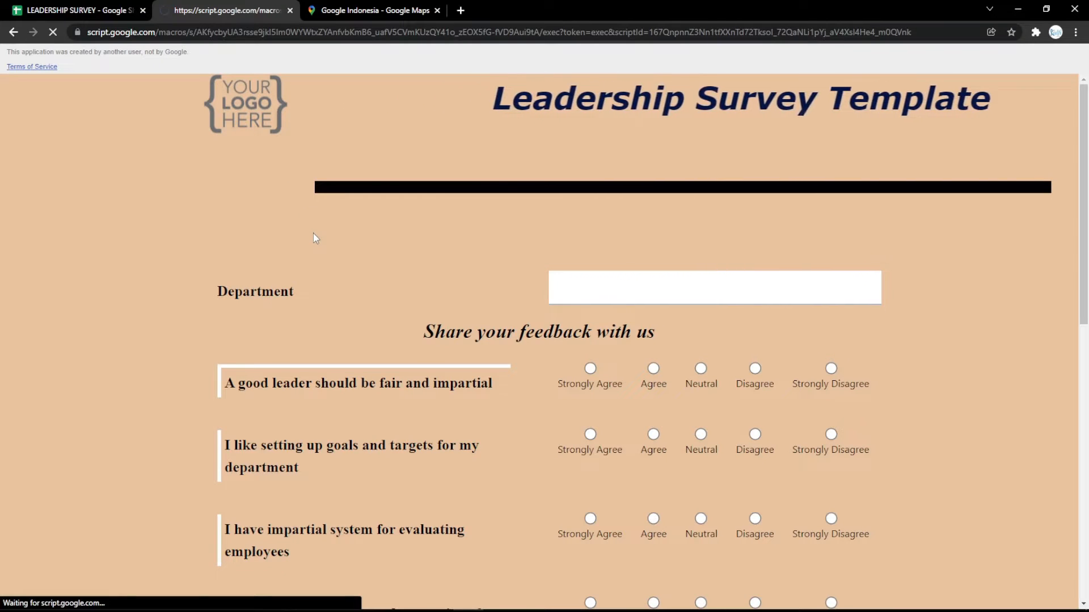
scroll(313, 233, "down", 15)
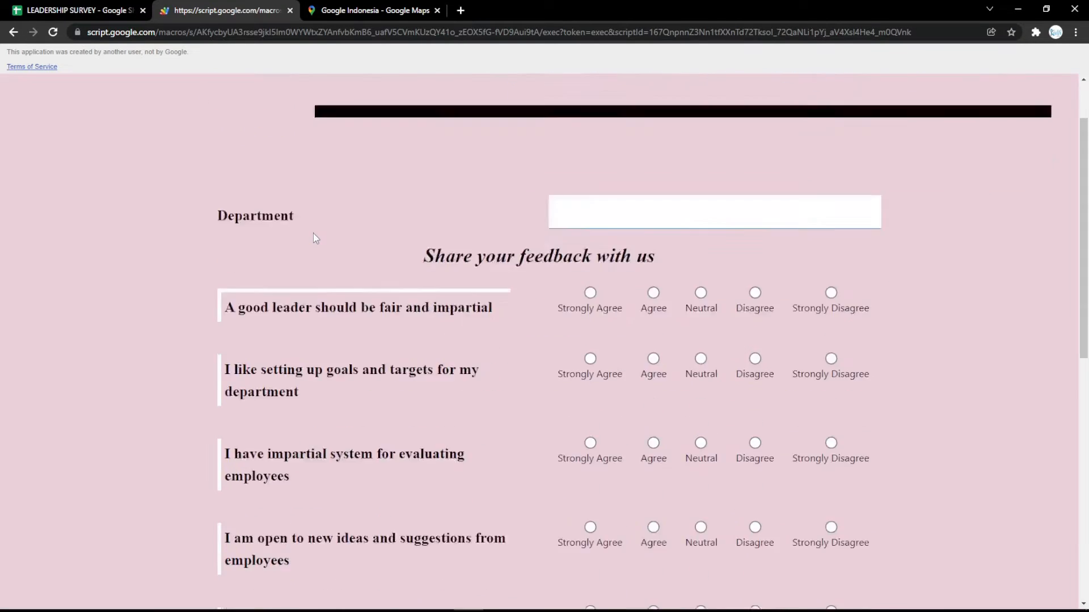
scroll(327, 263, "up", 15)
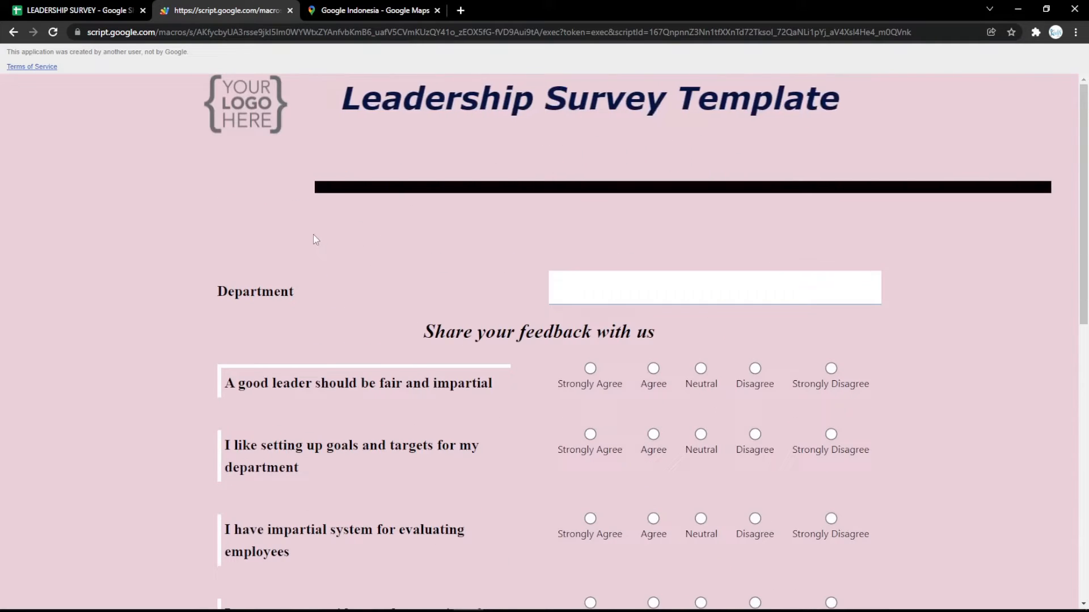
Fill the Button Text cell in the Settings sheet with magenta, and check the Submit button in the web form
left_click(146, 7)
left_click(273, 356)
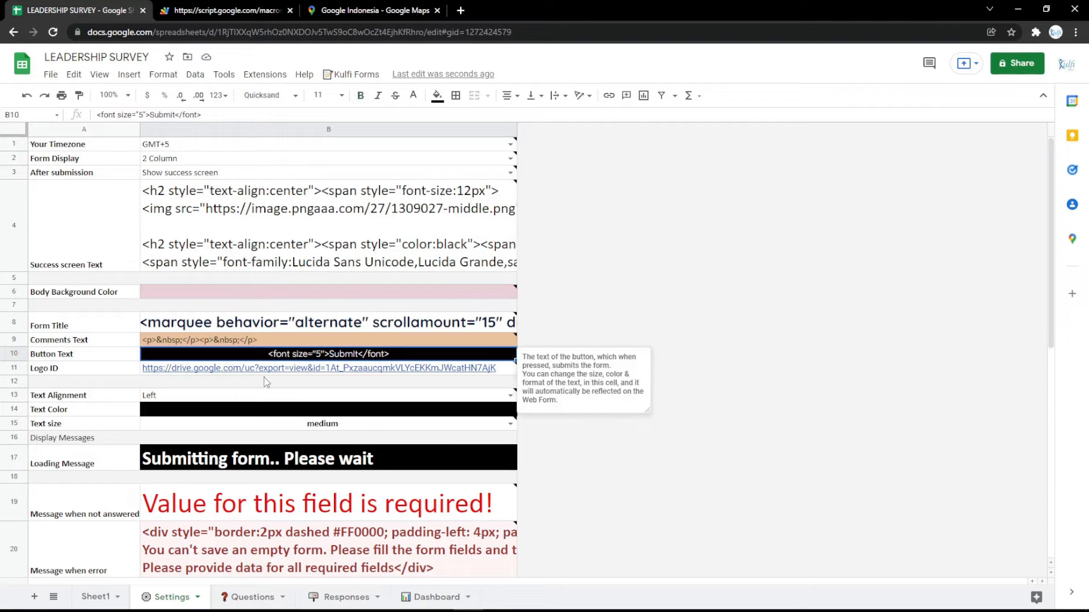
left_click(435, 98)
left_click(564, 212)
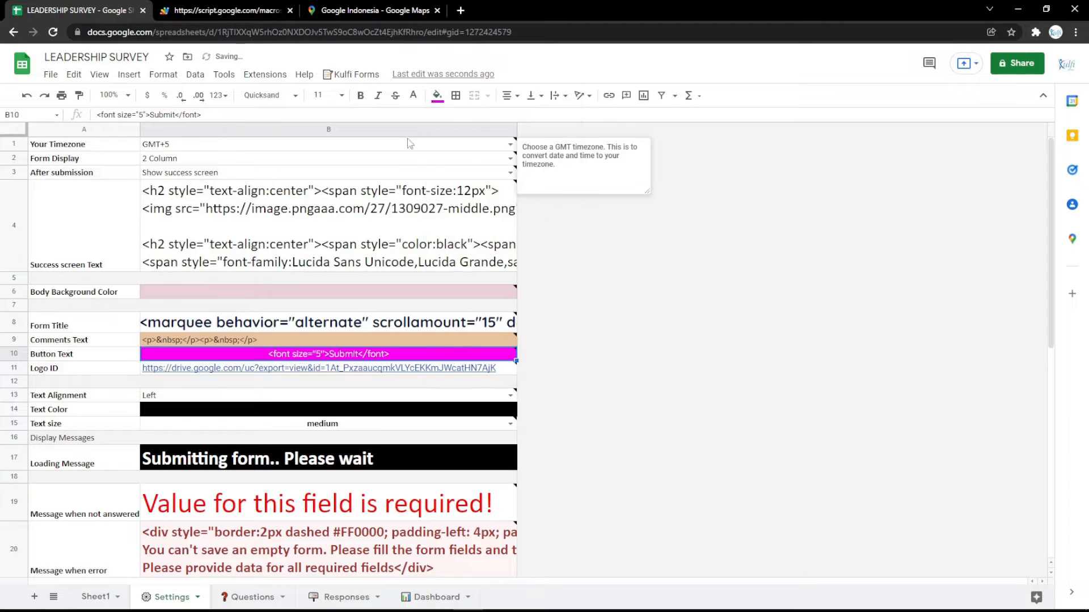
left_click(227, 10)
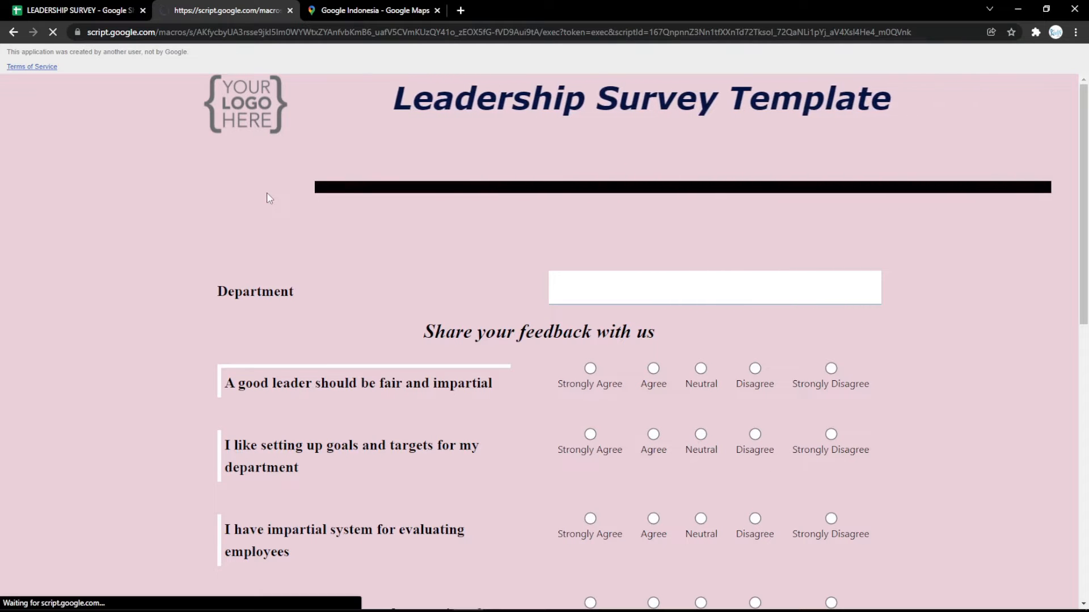
scroll(285, 261, "down", 6)
scroll(285, 266, "down", 4)
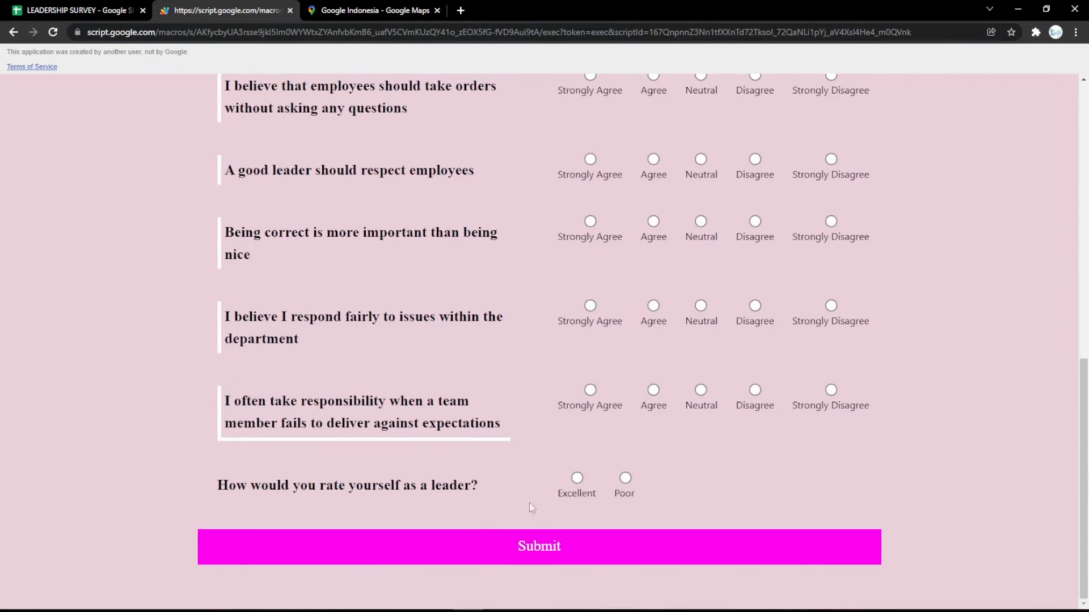
Replace the Logo ID link with the address of the bookmarked "YOUR LOGO HERE contact us" image, and reload the web form
left_click(135, 11)
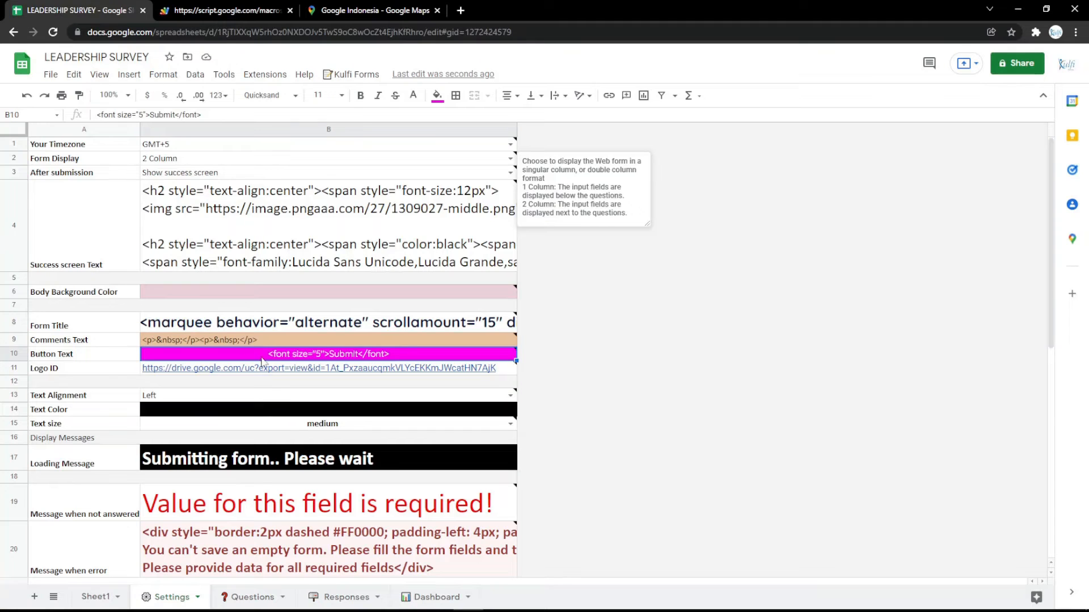
left_click(281, 374)
left_click(460, 10)
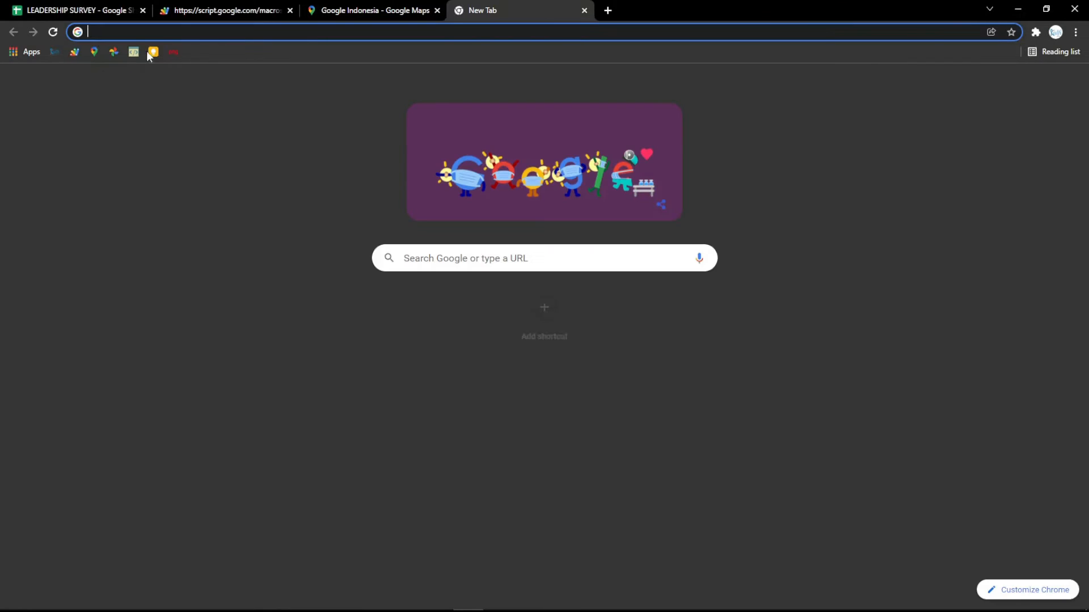
left_click(107, 53)
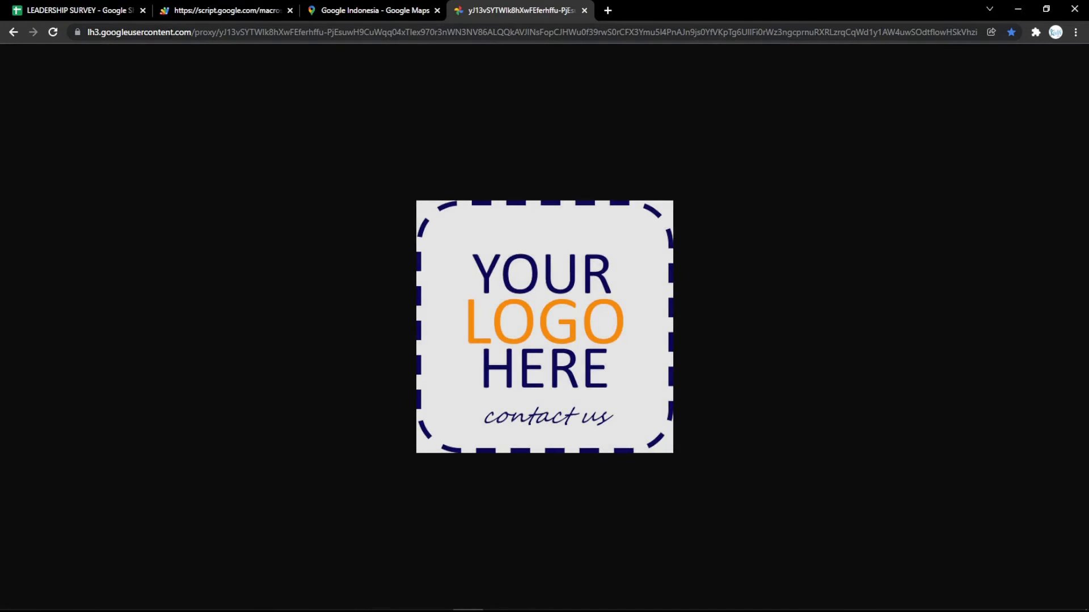
left_click(171, 34)
left_click(102, 7)
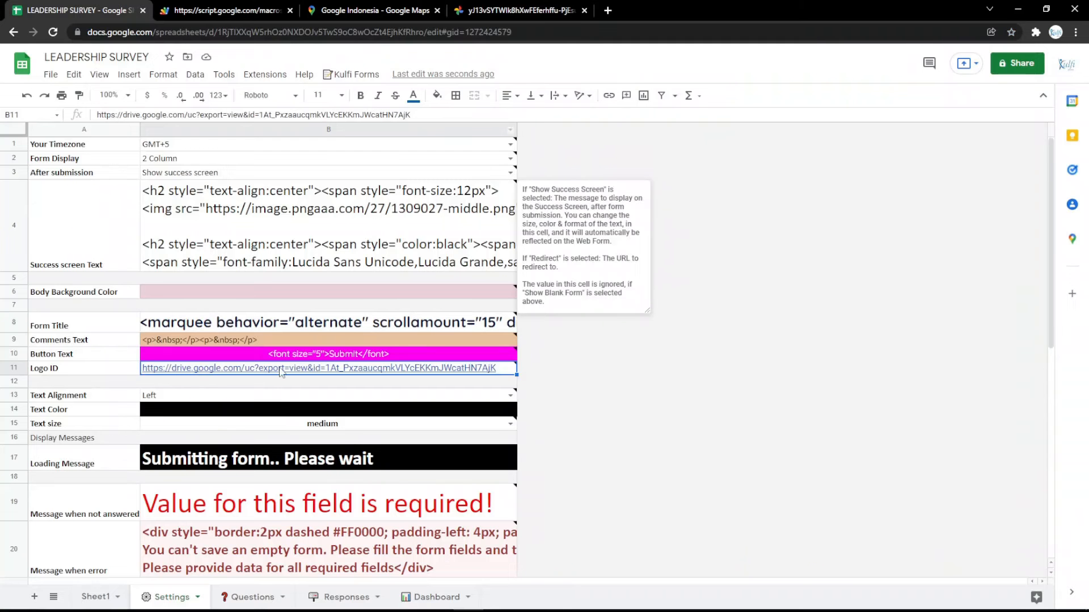
key("ctrl+v")
left_click(238, 11)
key("F5")
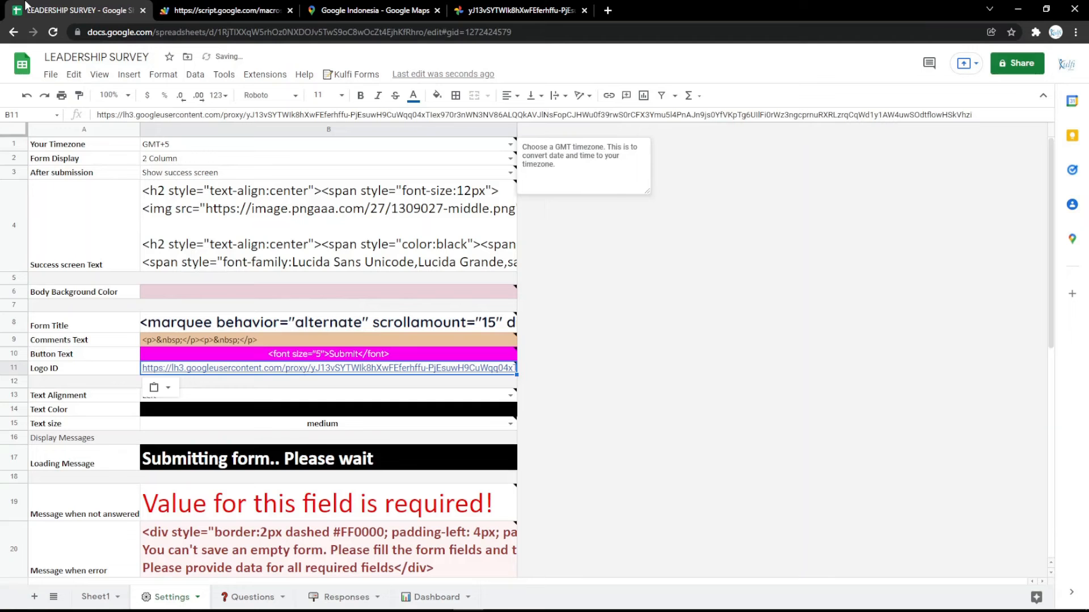
Fill the Text Color cell in the Settings sheet with magenta, and check the question text in the reloaded web form
left_click(28, 8)
left_click(301, 409)
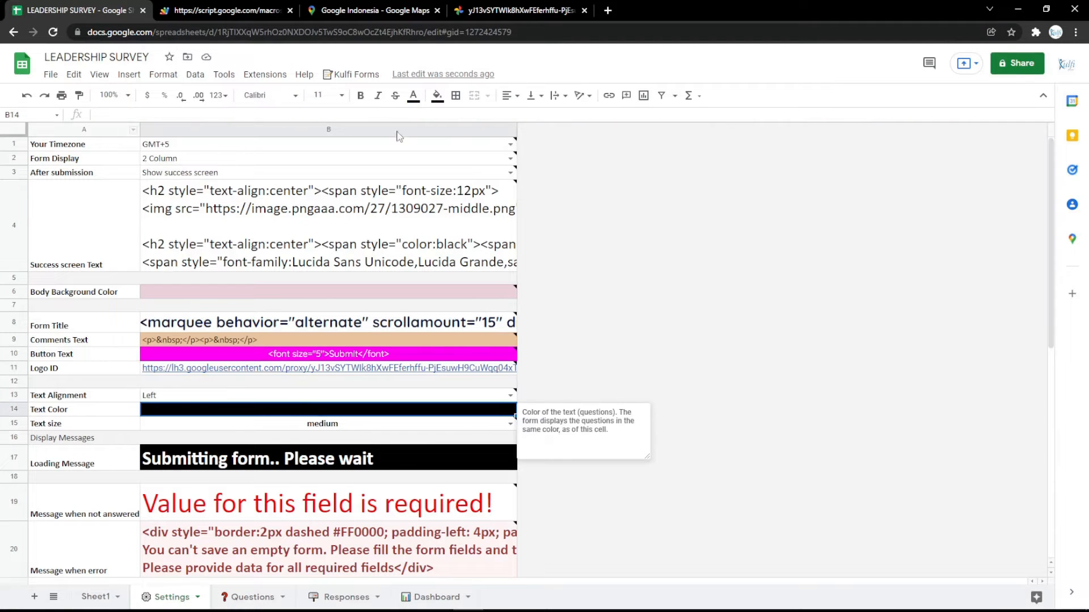
left_click(438, 97)
left_click(563, 214)
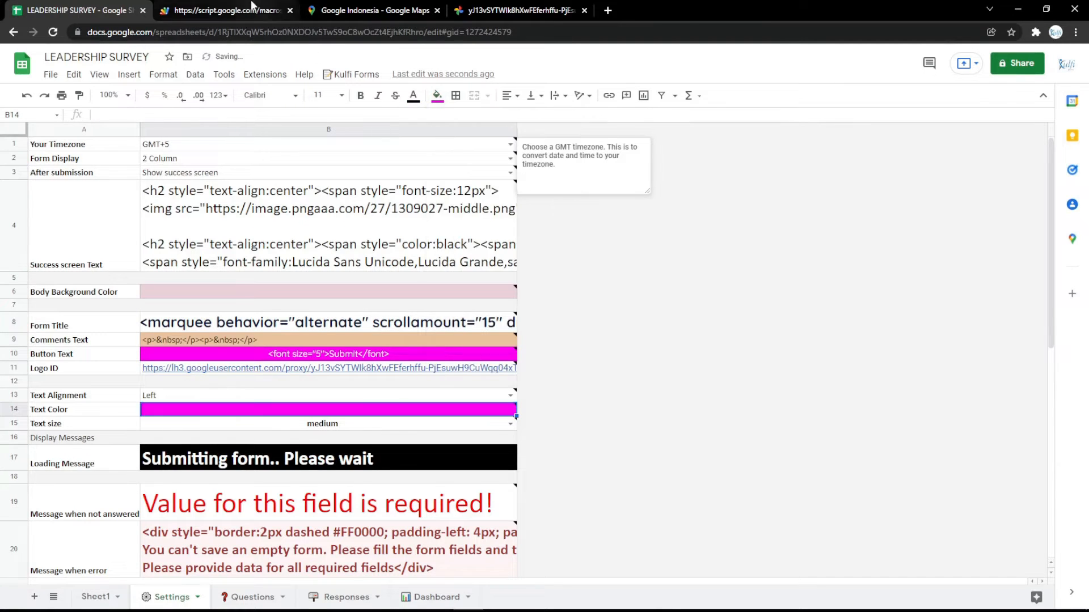
left_click(227, 10)
key("F5")
scroll(379, 234, "down", 10)
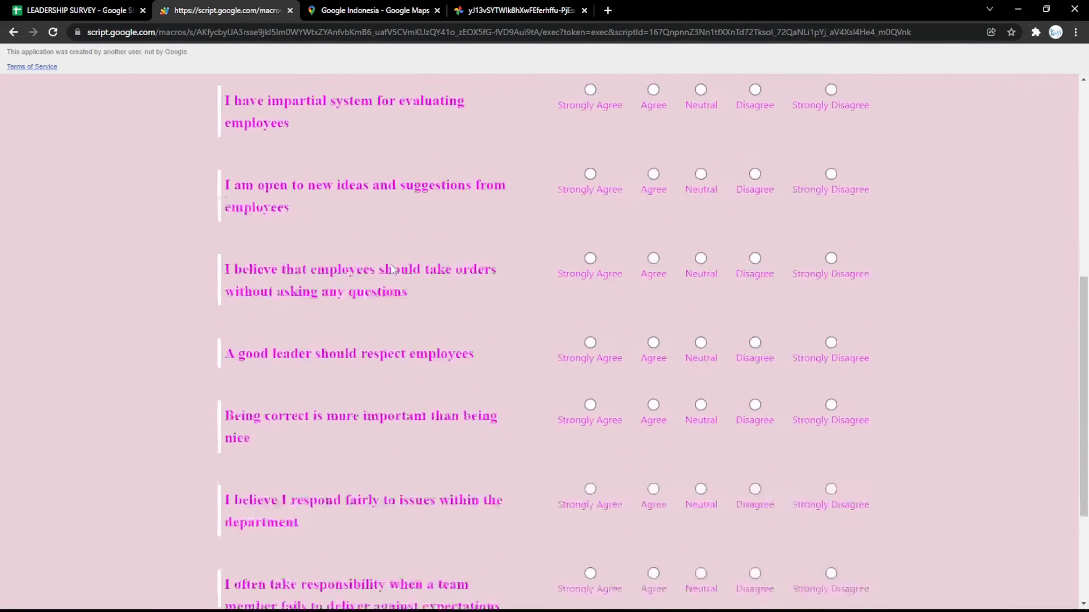
scroll(386, 278, "up", 8)
scroll(377, 269, "up", 2)
Change the Loading Message to "Submitting form.. Please wait a minutes", and reload the web form
left_click(117, 9)
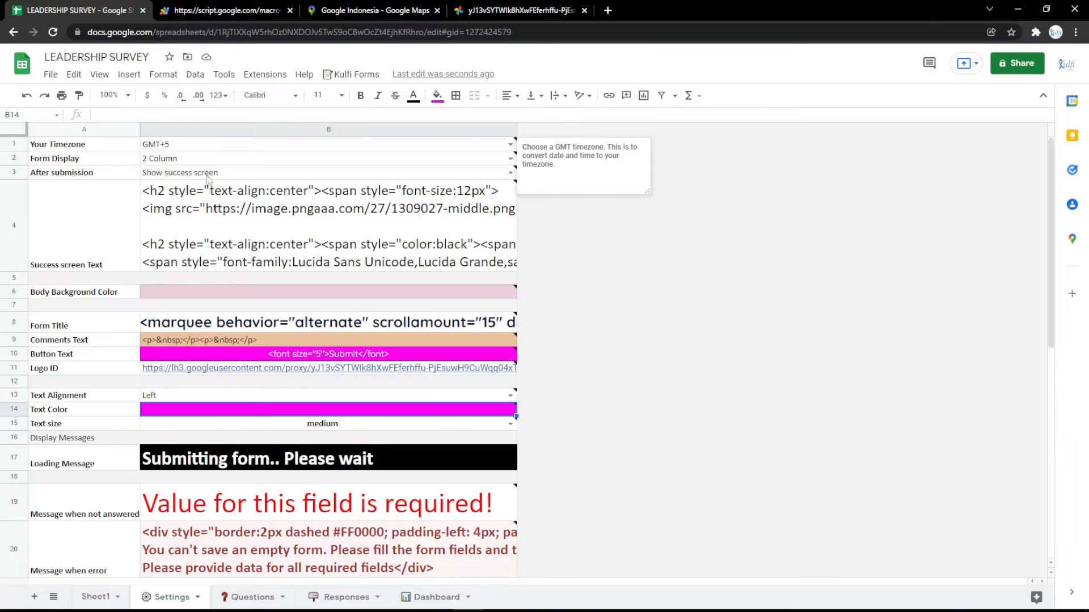
left_click(310, 455)
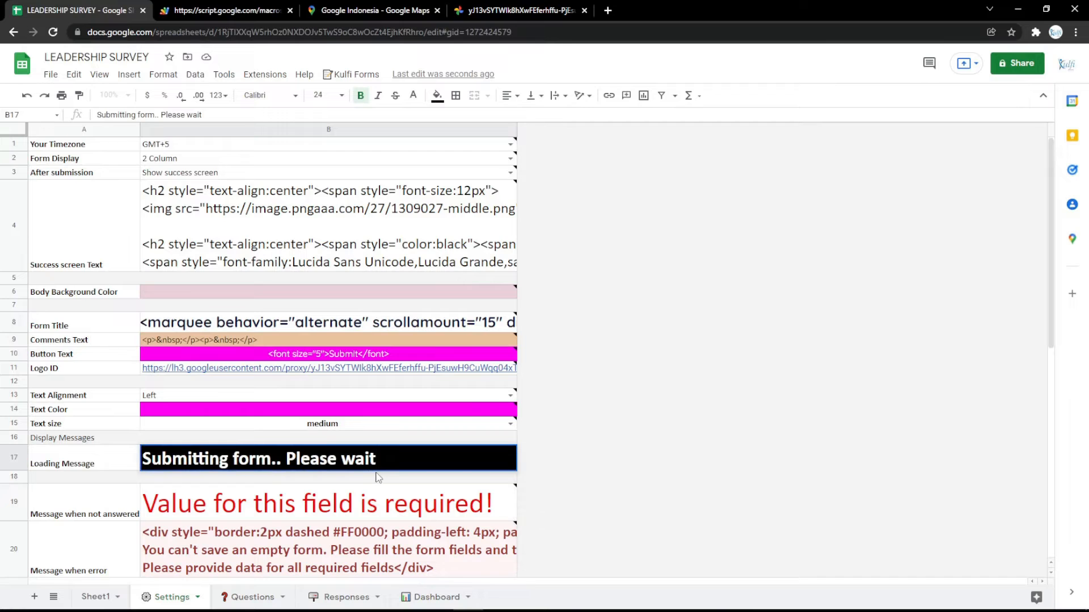
type("a minute")
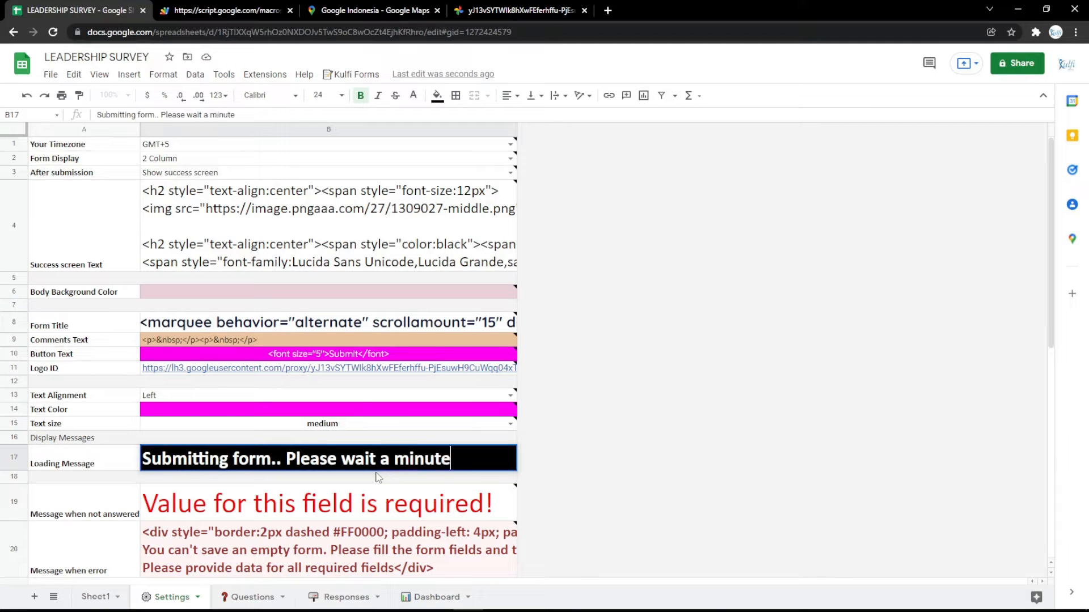
type("s")
key("Return")
left_click(214, 6)
key("F5")
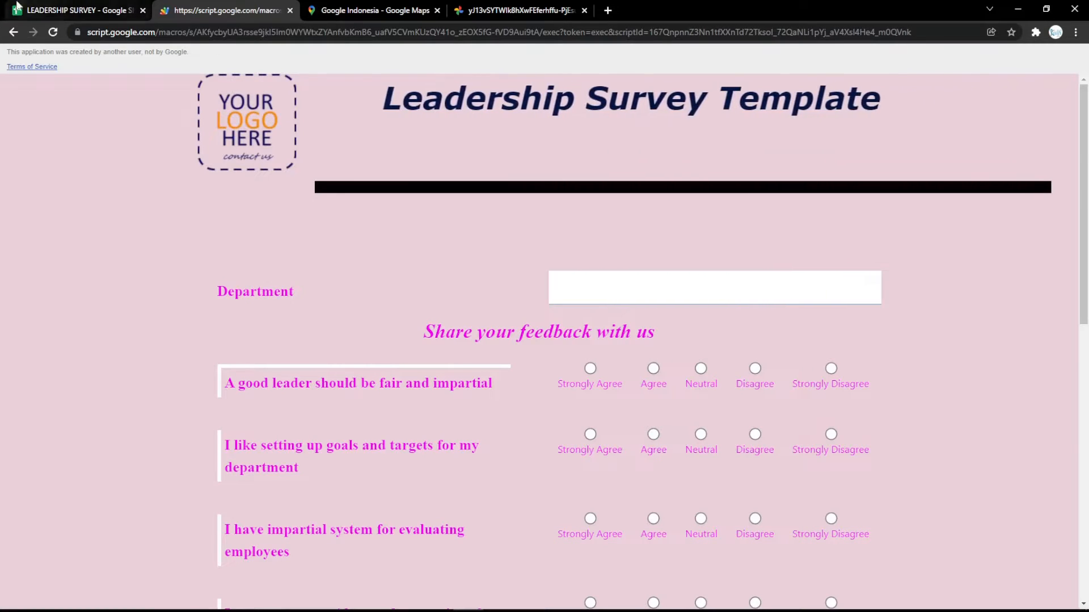
Open the Form Title cell's HTML for editing, and write LEADERSHIP SURVEY in the Online HTML Editor in a new browser tab
left_click(80, 9)
double_click(350, 321)
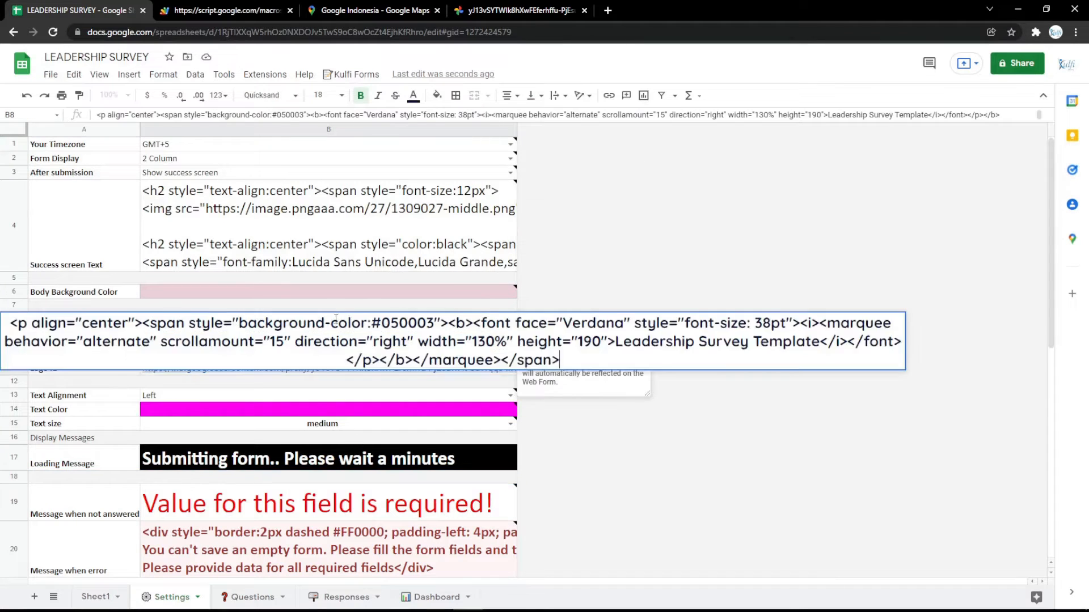
left_click(607, 11)
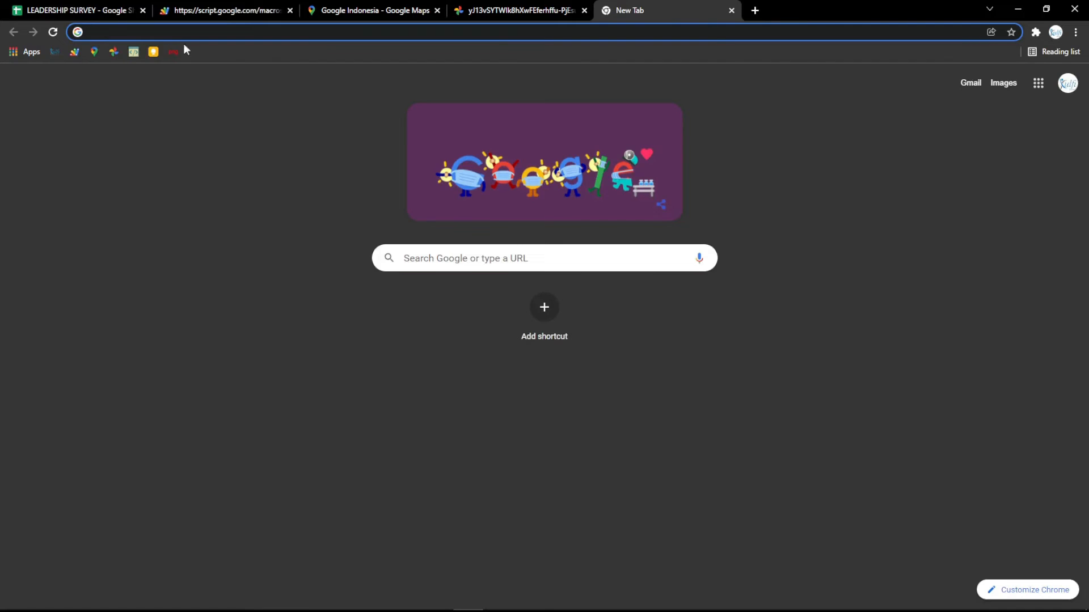
left_click(138, 52)
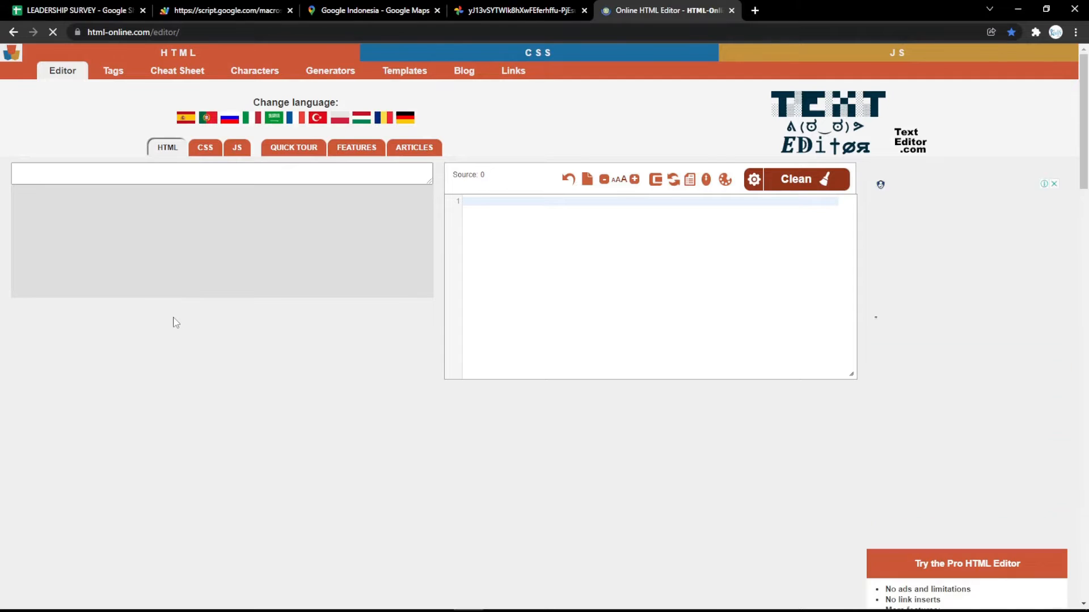
type("EAD")
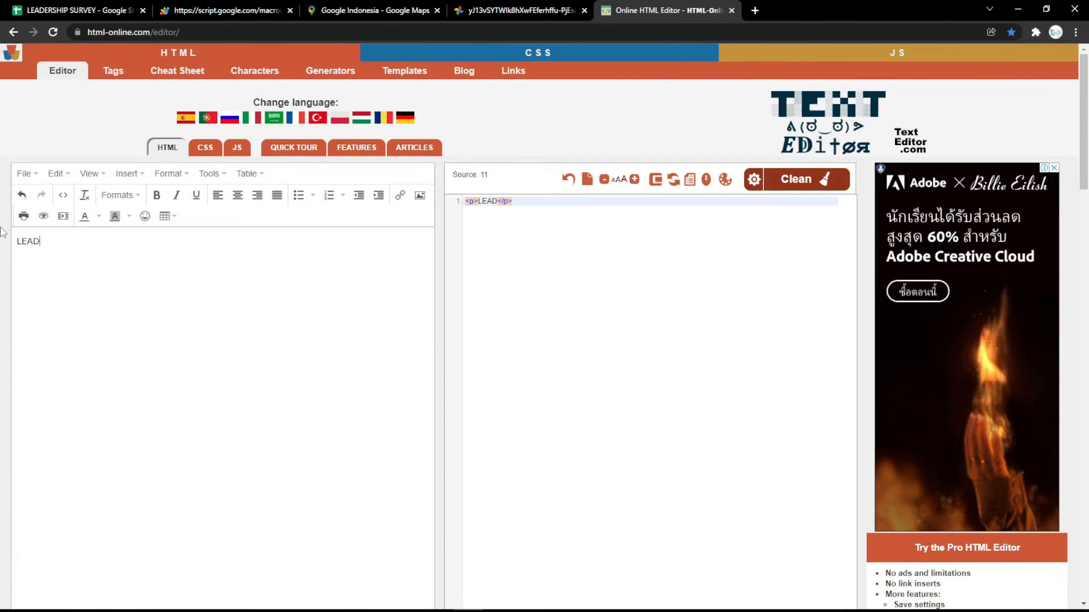
type("ERSHIP SURVEY")
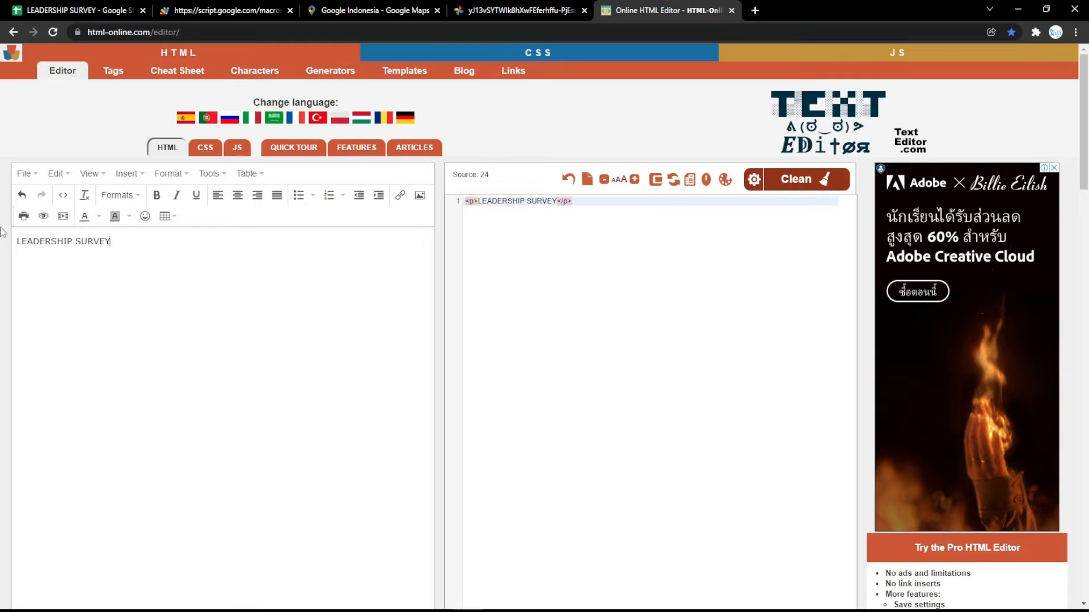
Format the LEADERSHIP SURVEY text as a centred, bold, italic and underlined Heading 1 in magenta (#ff00ff)
key("ctrl+a")
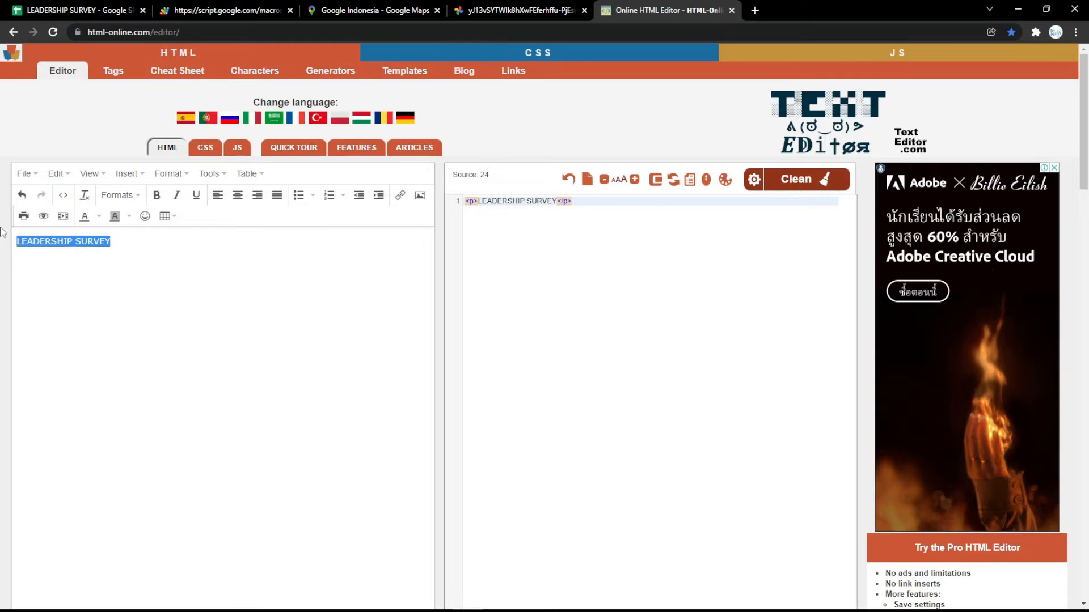
left_click(237, 195)
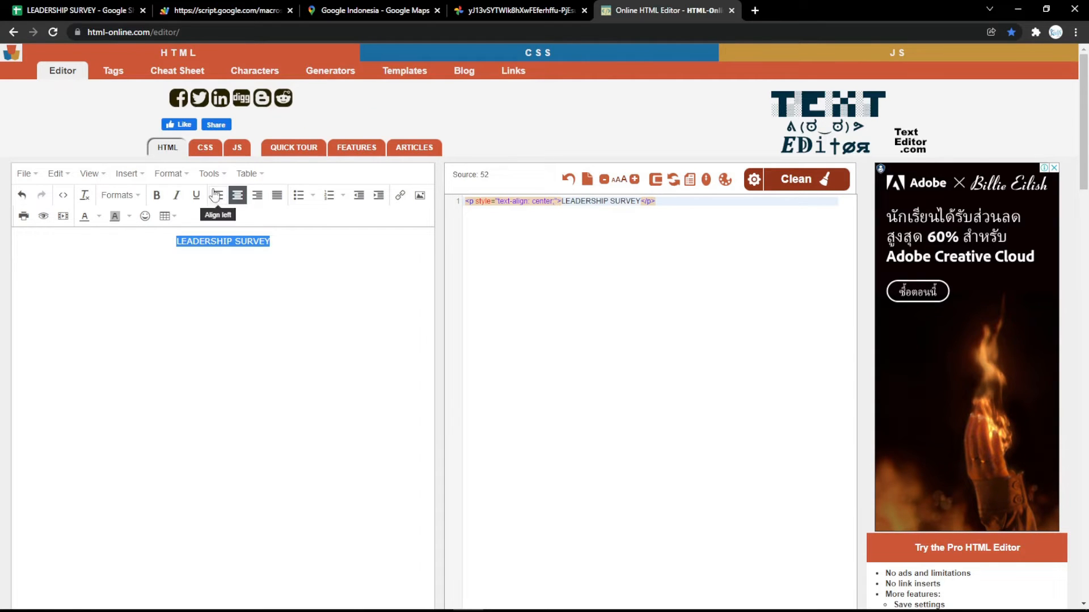
left_click(157, 195)
left_click(178, 196)
left_click(196, 195)
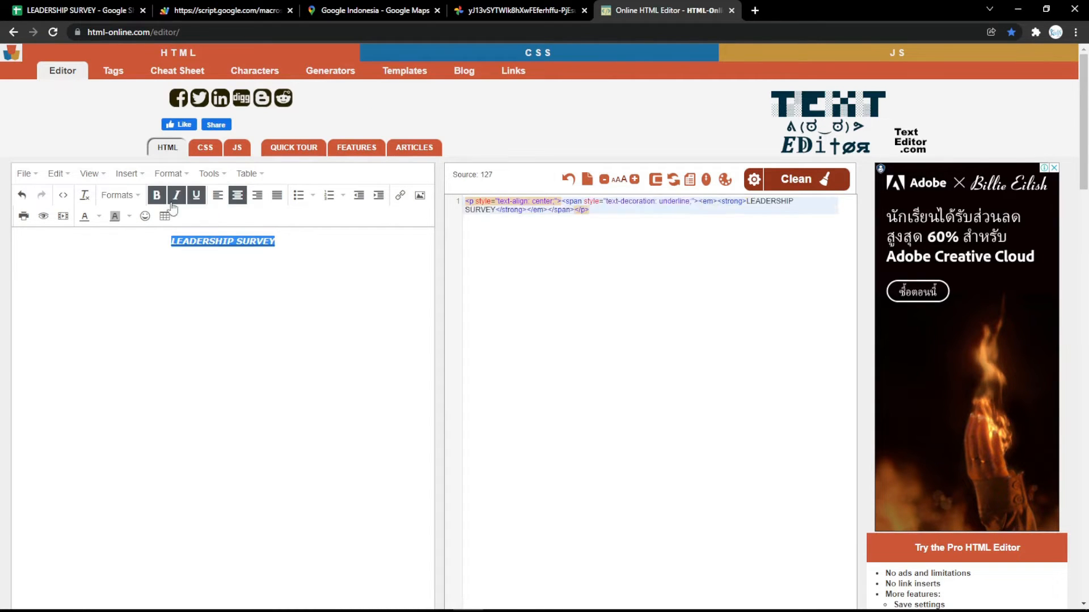
left_click(120, 196)
left_click(116, 220)
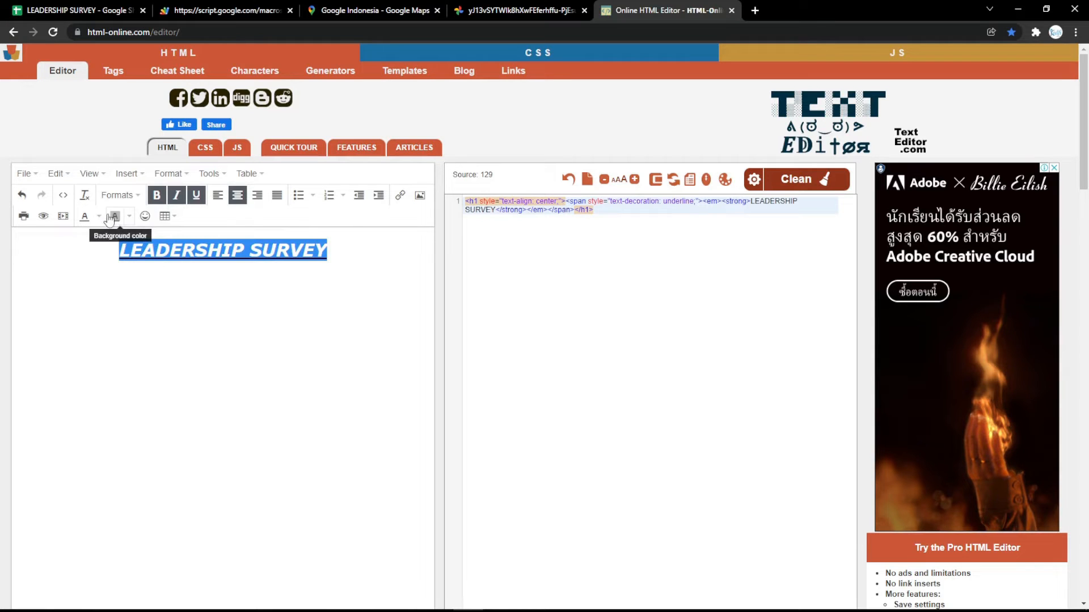
left_click(100, 217)
left_click(50, 277)
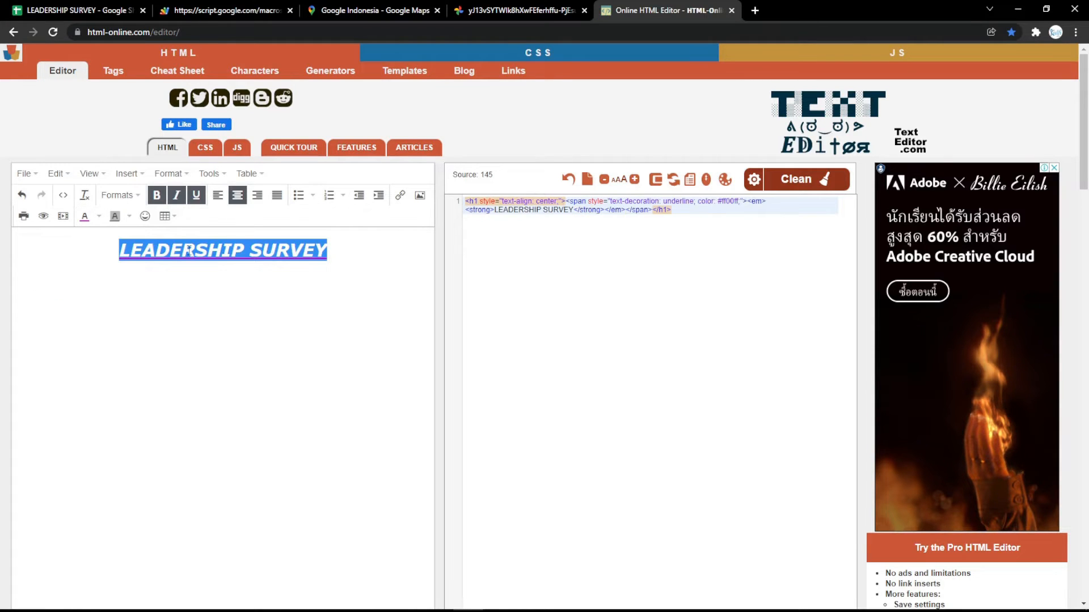
left_click(287, 268)
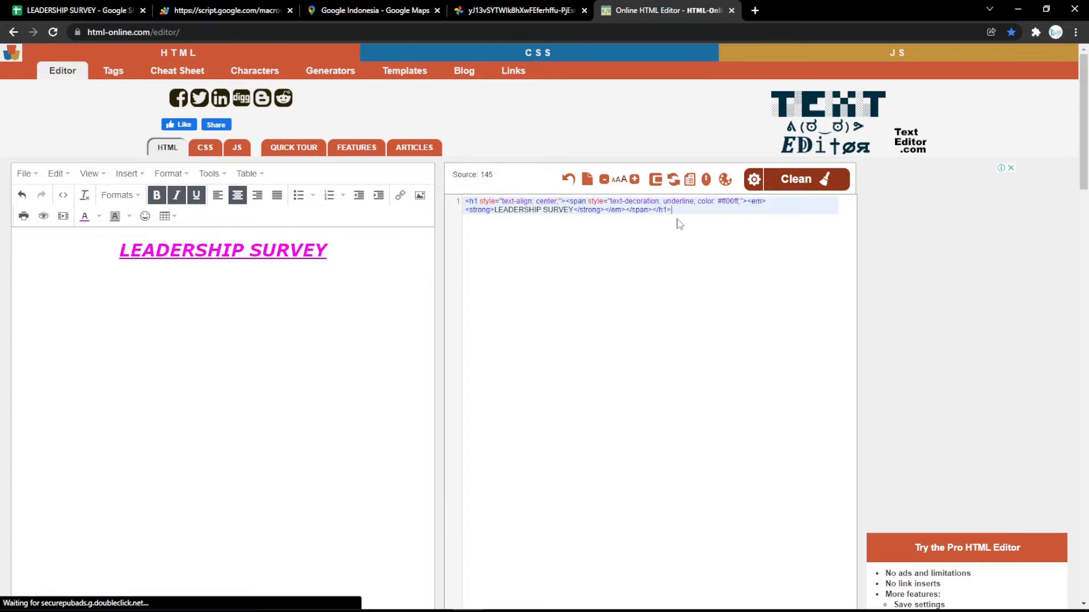
Replace the Form Title cell's content with the HTML code generated for LEADERSHIP SURVEY, and reload the web form
key("ctrl+a")
key("ctrl+c")
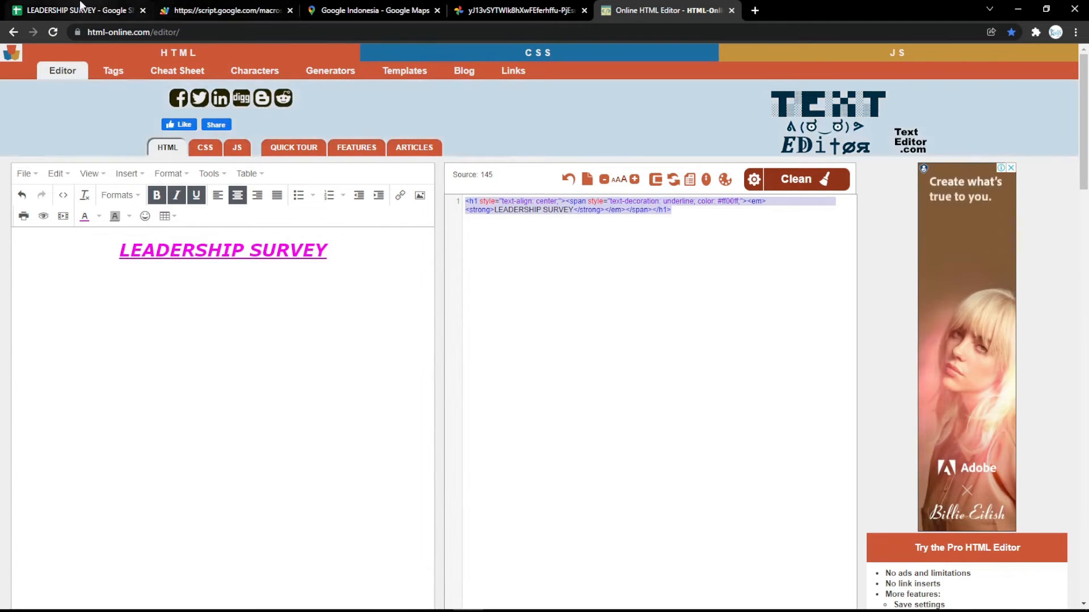
left_click(80, 10)
double_click(265, 324)
key("ctrl+a")
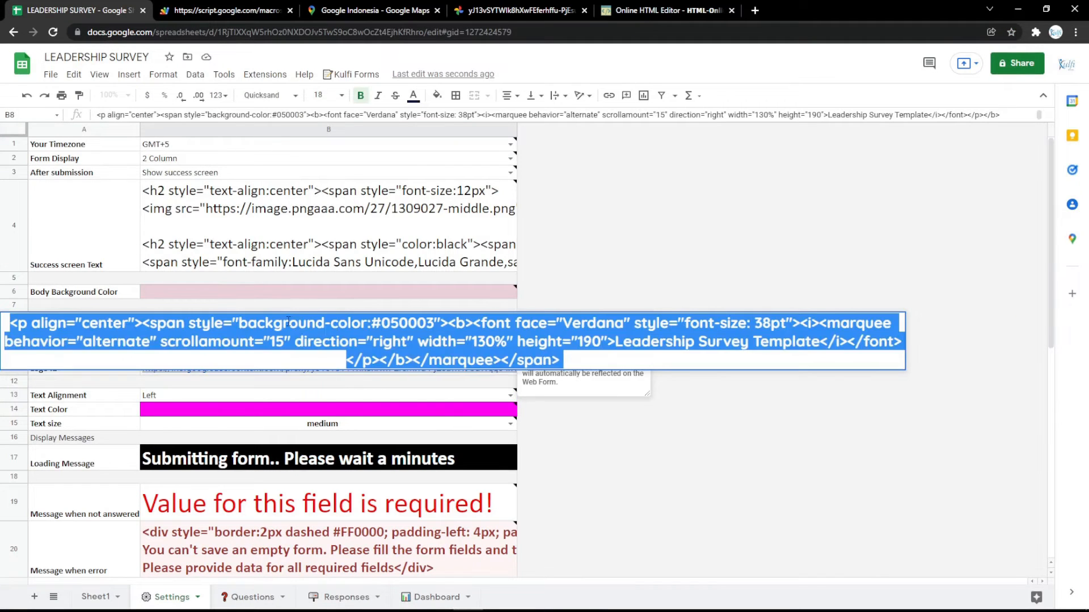
key("ctrl+v")
left_click(244, 291)
left_click(213, 6)
key("F5")
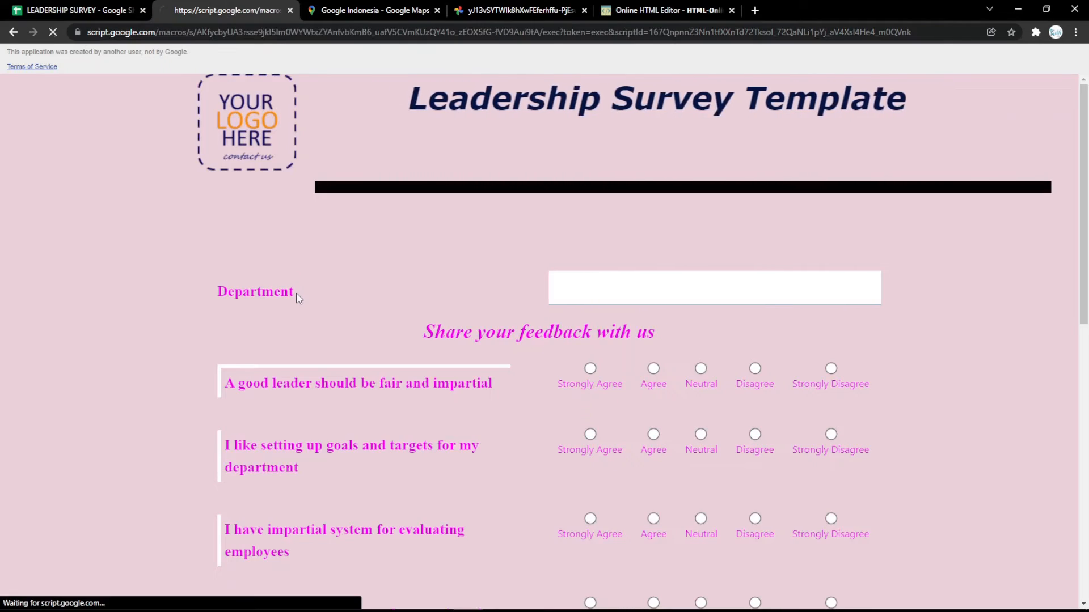
Go to the Responses sheet, and get the TRANSPOSE formula from the RESPONSES note in Google Keep in a new browser tab
left_click(79, 10)
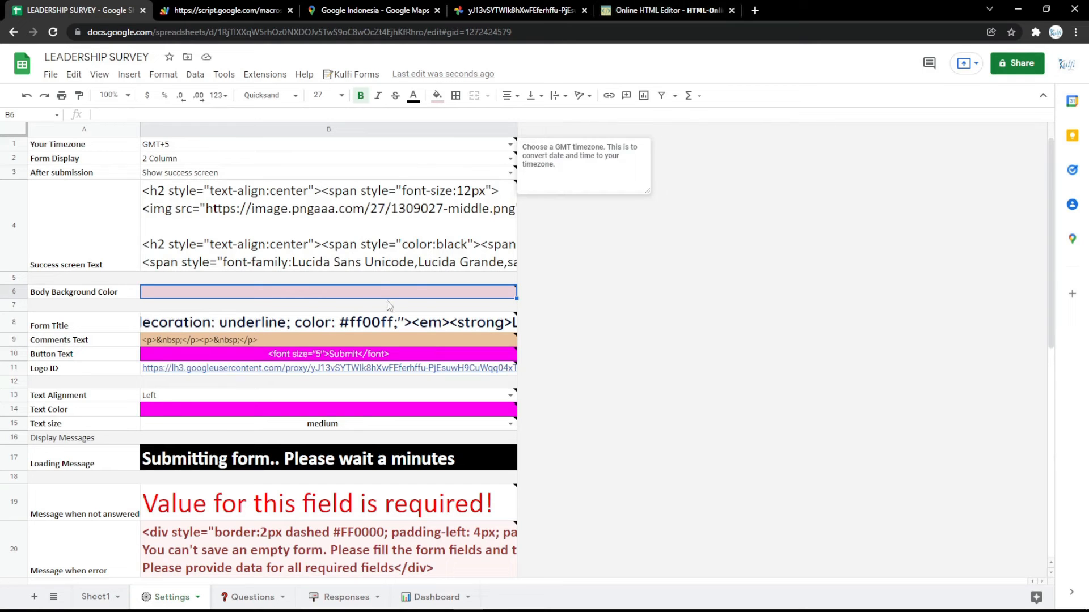
mouse_move(370, 271)
left_click(344, 595)
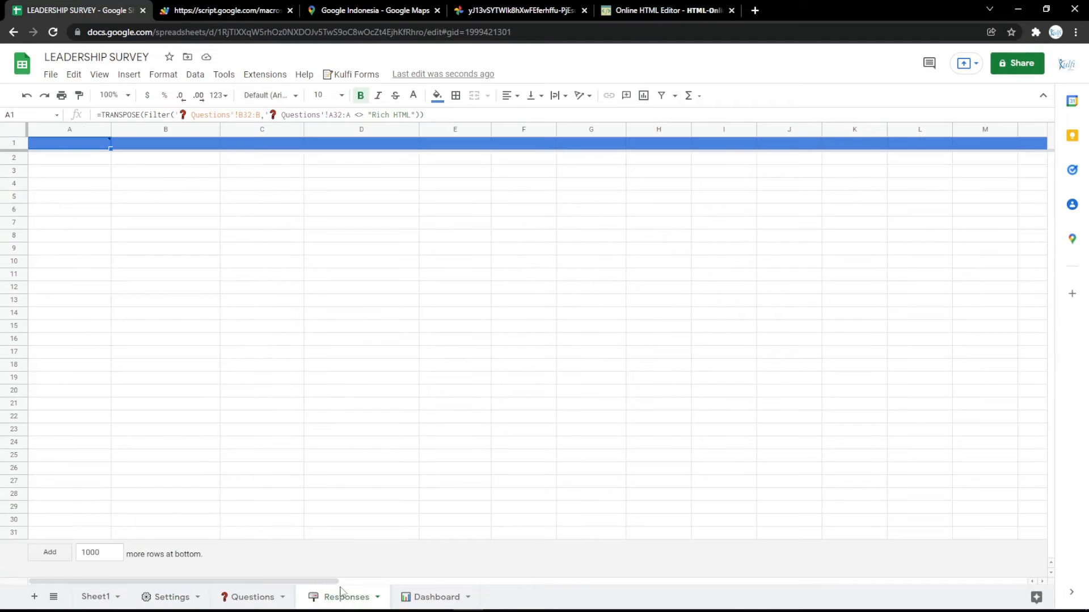
mouse_move(88, 147)
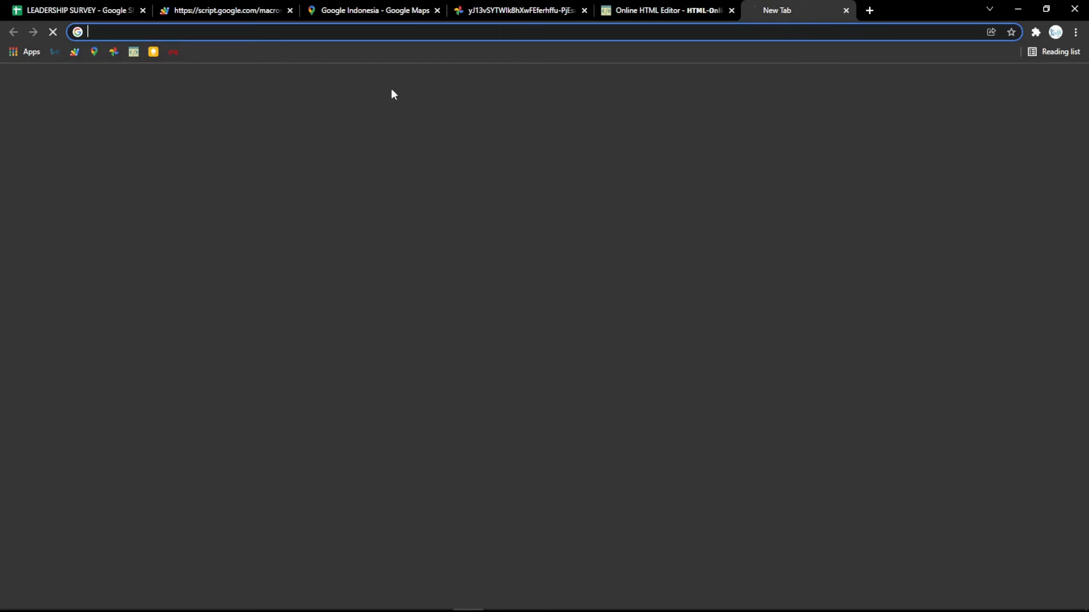
left_click(754, 10)
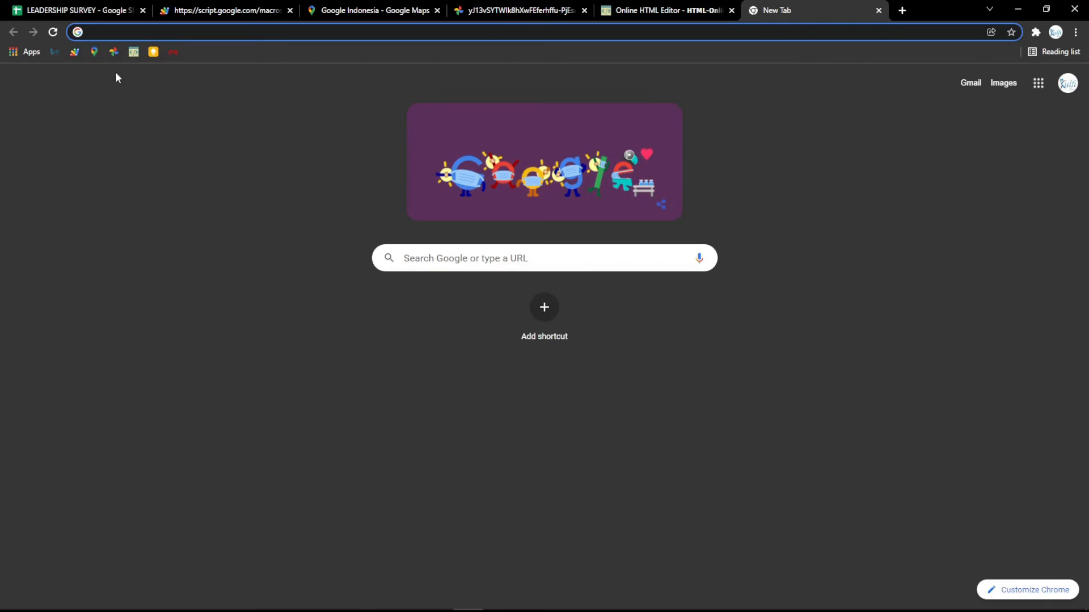
left_click(152, 51)
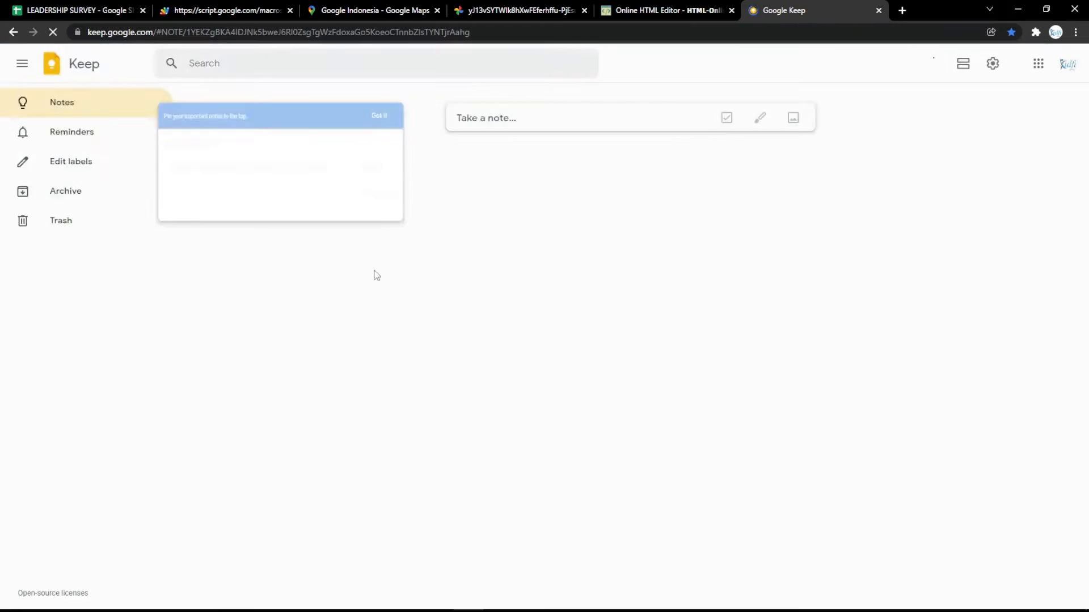
key("ctrl+a")
key("ctrl+v")
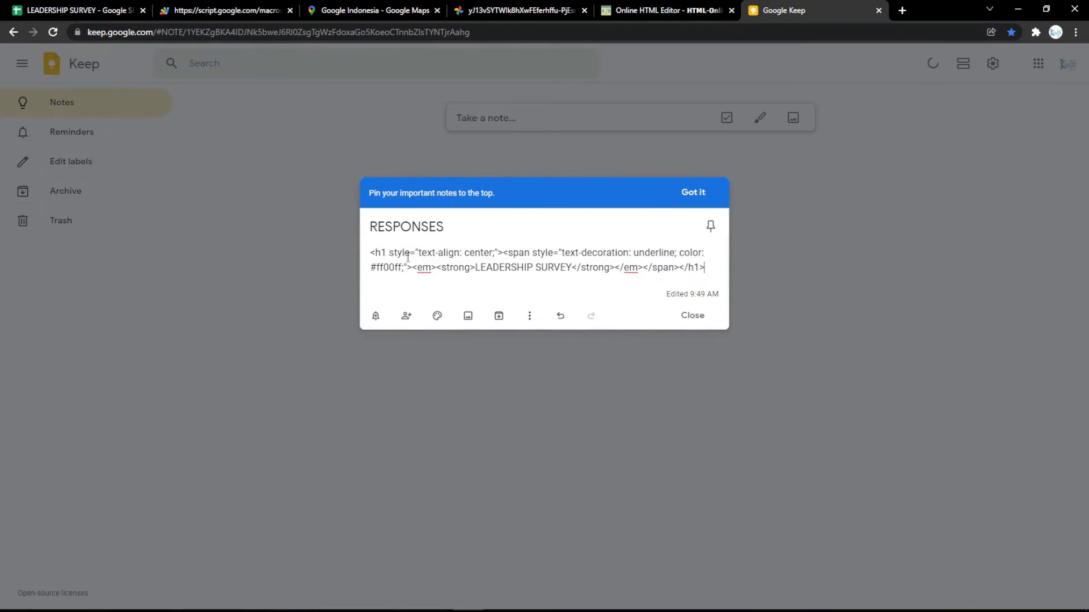
key("ctrl+z")
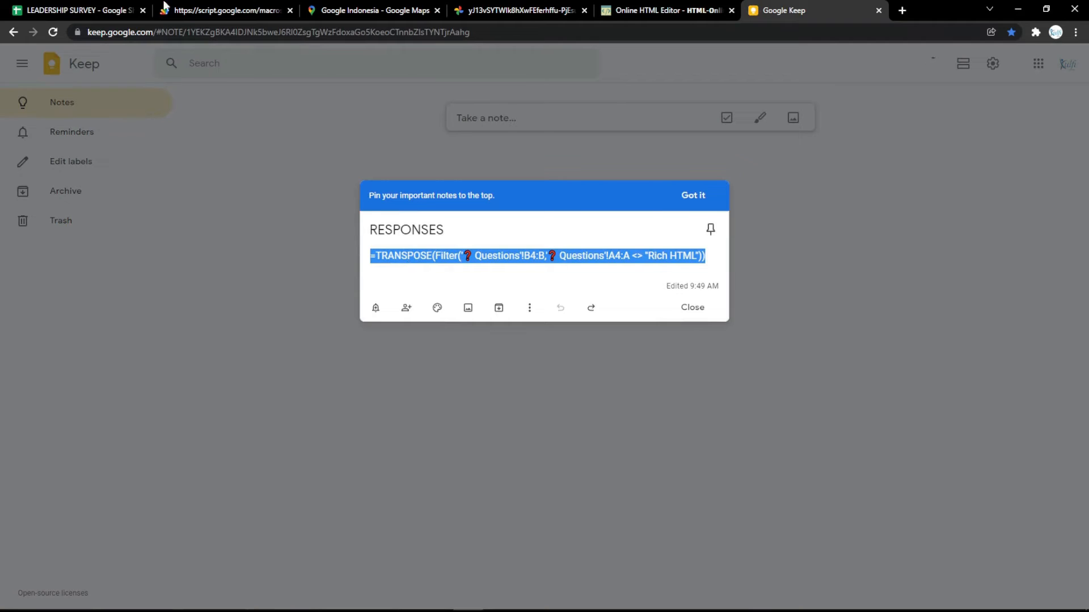
Replace the formula in cell A1 of the Responses sheet with =TRANSPOSE(Filter('❓ Questions'!B4:B,'❓ Questions'!A4:A <> "Rich HTML"))
left_click(130, 9)
double_click(84, 148)
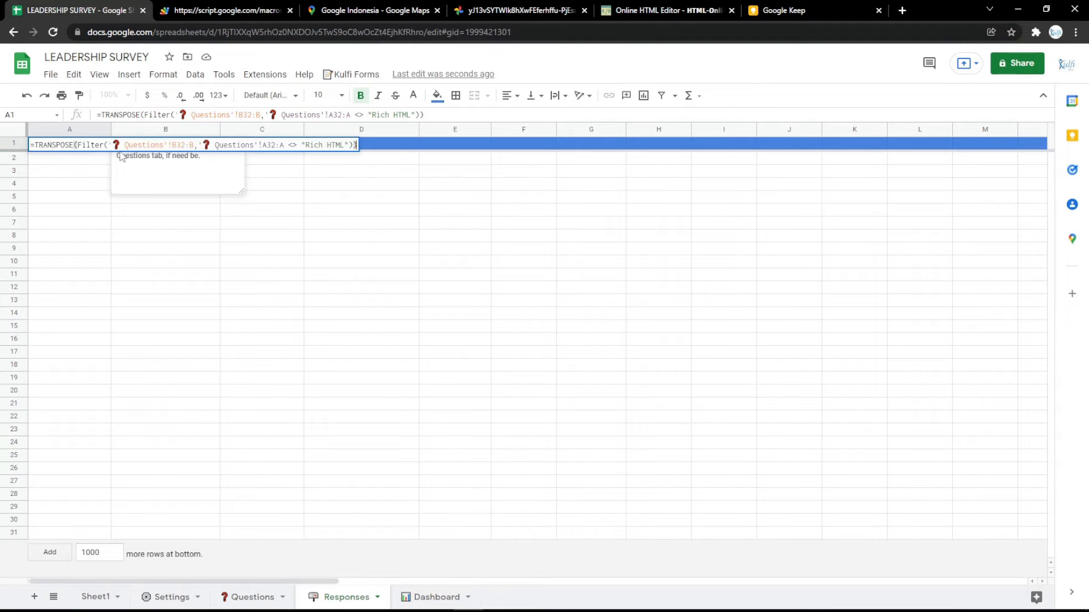
key("ctrl+a")
type("=TRANSPOSE(Filter('❓ Questions'!B2:B,'❓ Questions'!A2:A <> \"Rich HTML\"))")
left_click(79, 186)
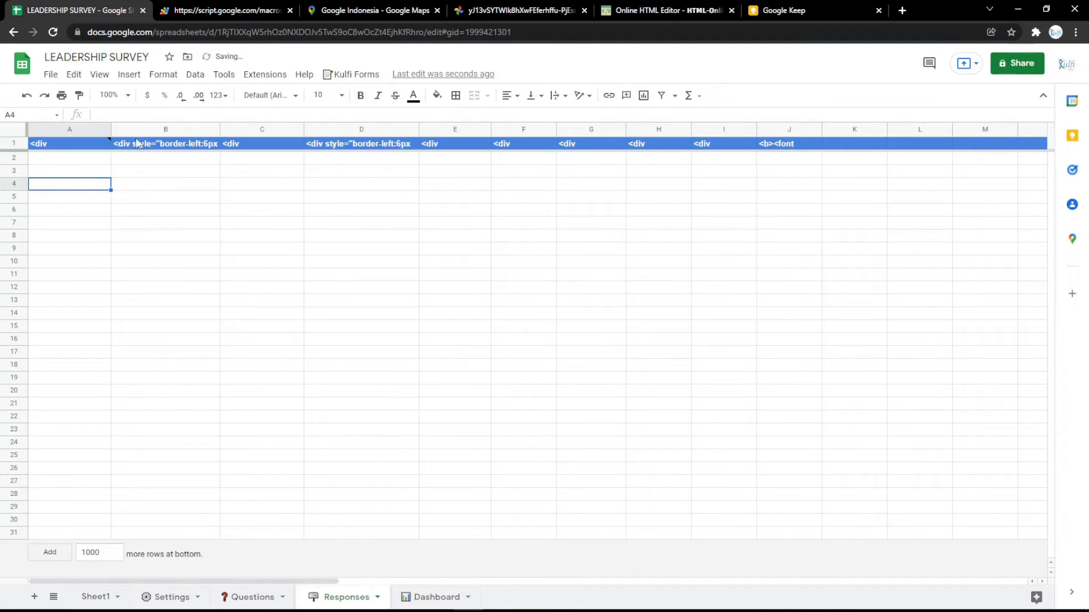
Check the Department question's row in the Questions sheet, and change the Responses header formula's ranges to B3:B and A3:A
left_click(251, 596)
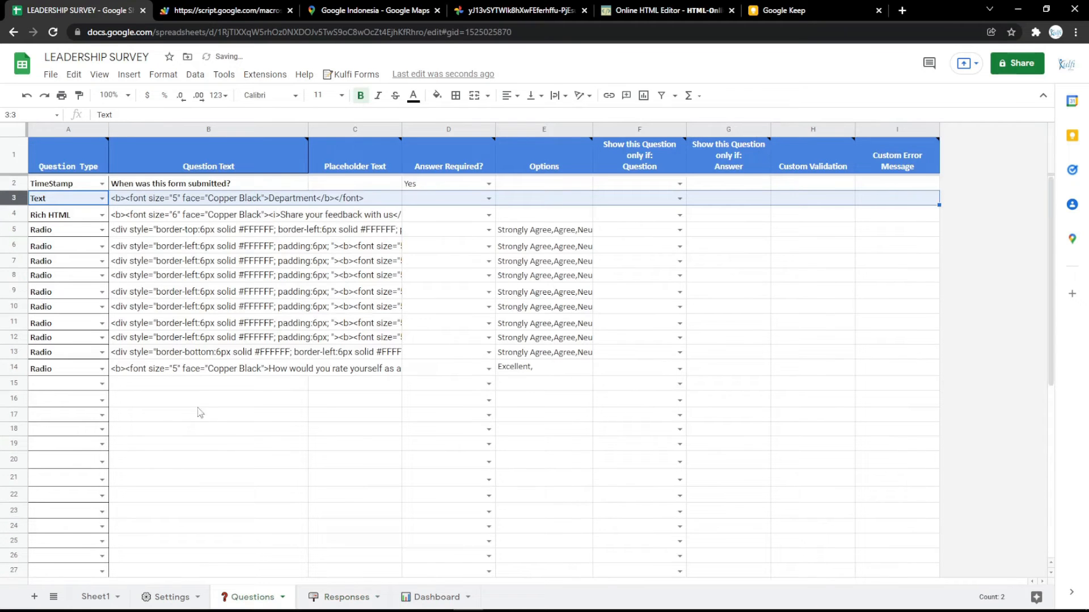
left_click(196, 204)
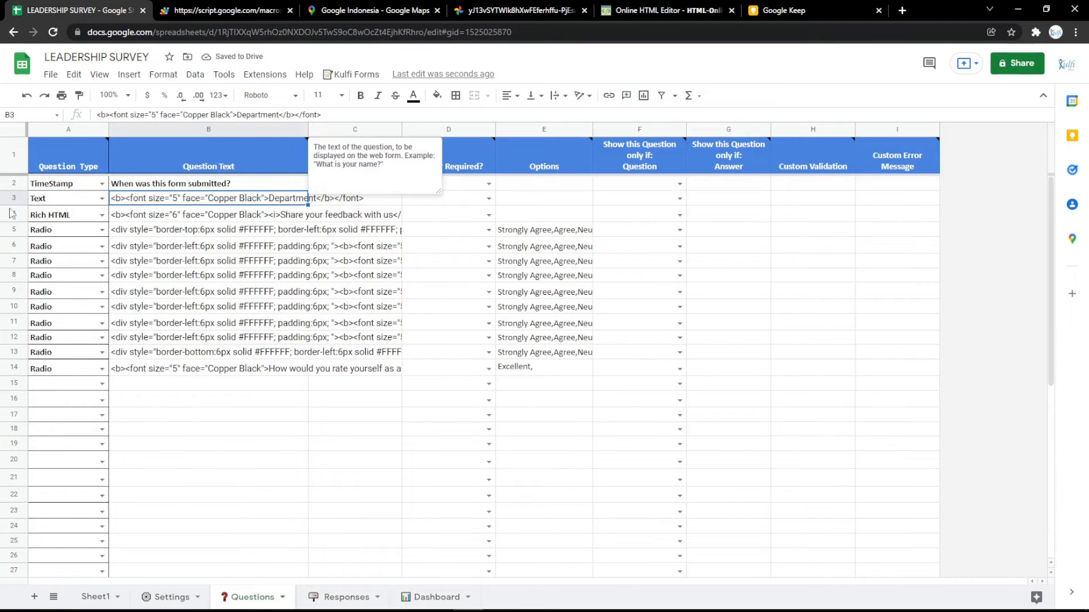
left_click(337, 595)
left_click(69, 142)
key("Return")
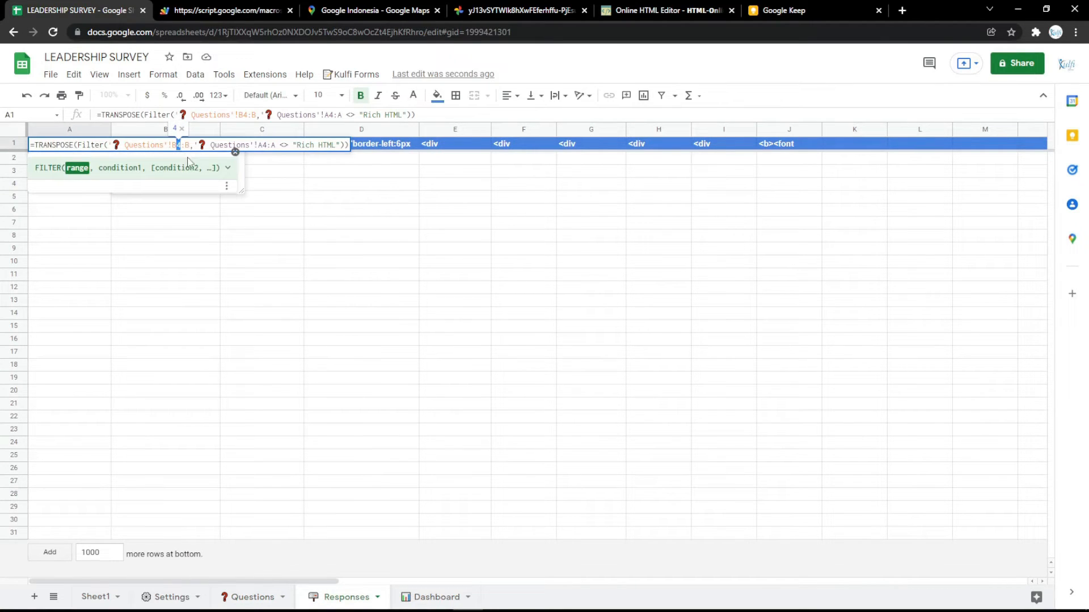
type("3")
left_click_drag(262, 146, 266, 145)
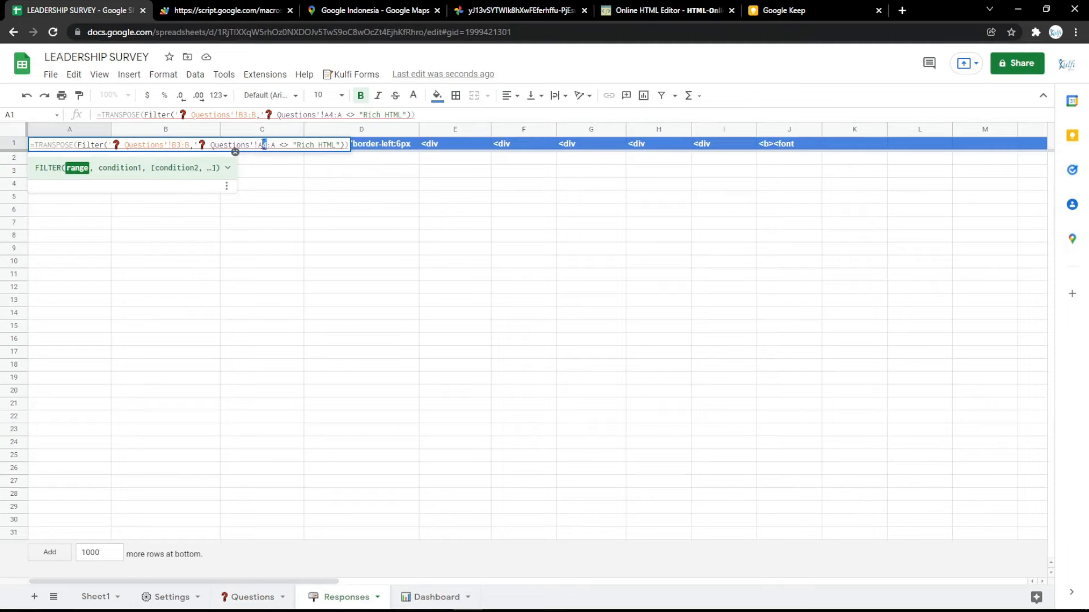
type("3")
left_click(263, 183)
Fill in the reloaded web form with Office as the department and Excellent as the leader self-rating, and submit it
left_click(227, 10)
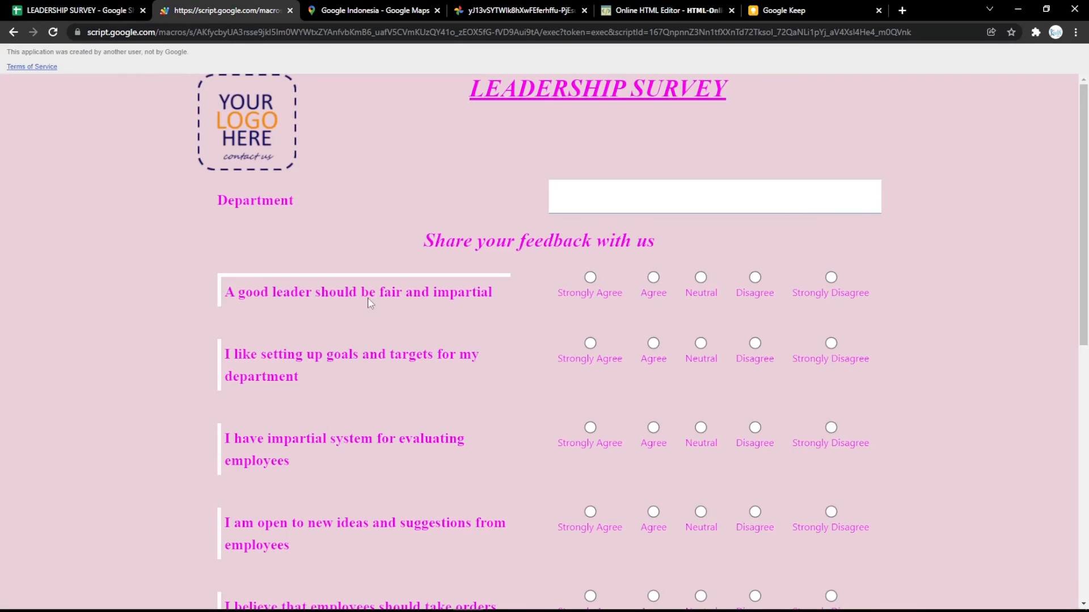
key("F5")
scroll(662, 350, "down", 8)
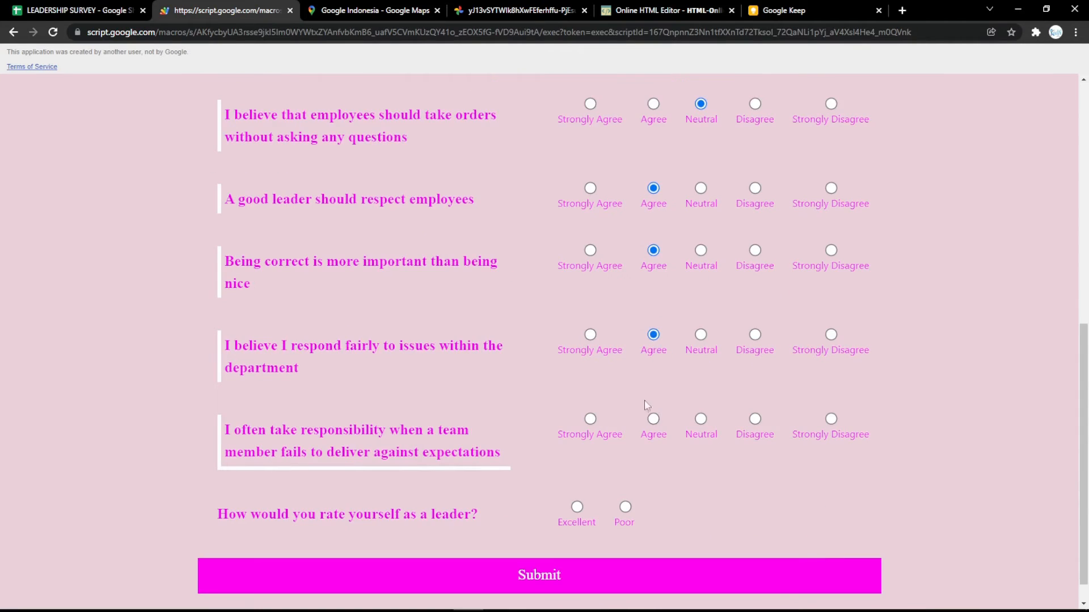
scroll(580, 517, "down", 1)
left_click(582, 531)
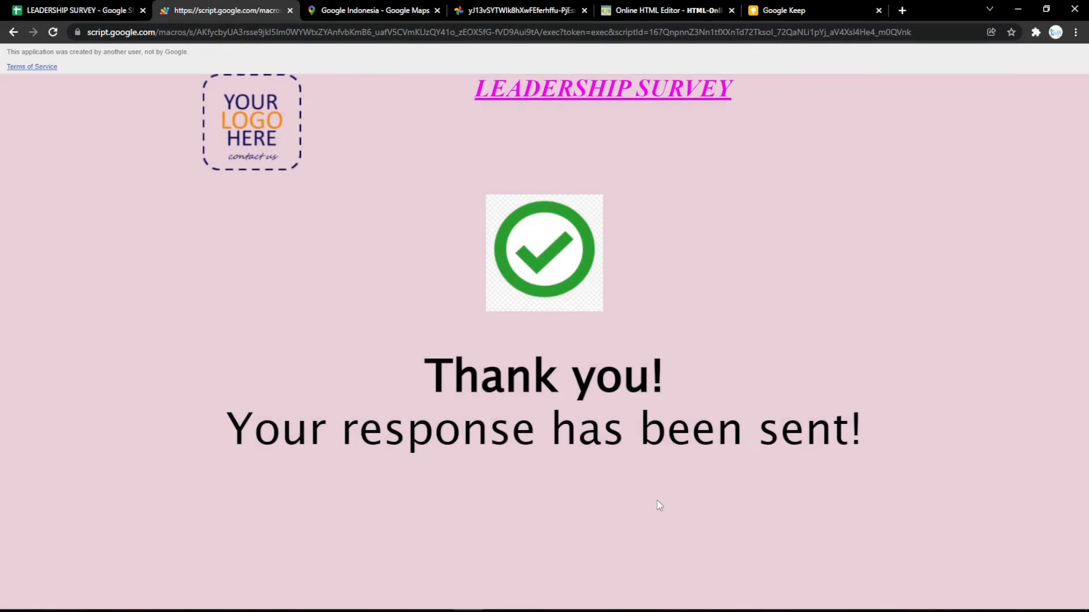
Check the Responses sheet for the answers submitted through the web form
left_click(77, 11)
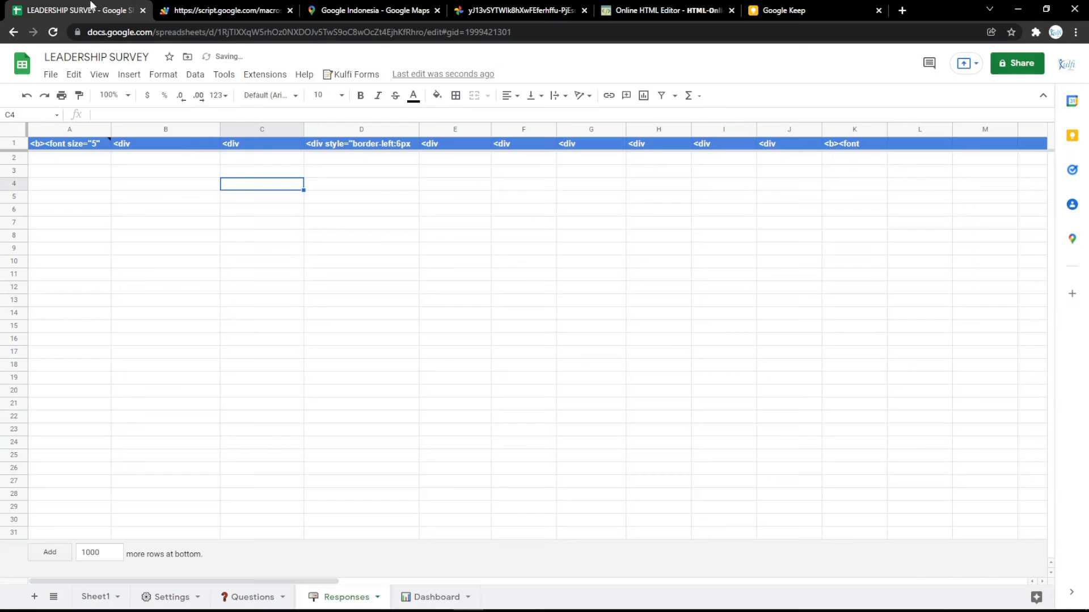
left_click(221, 8)
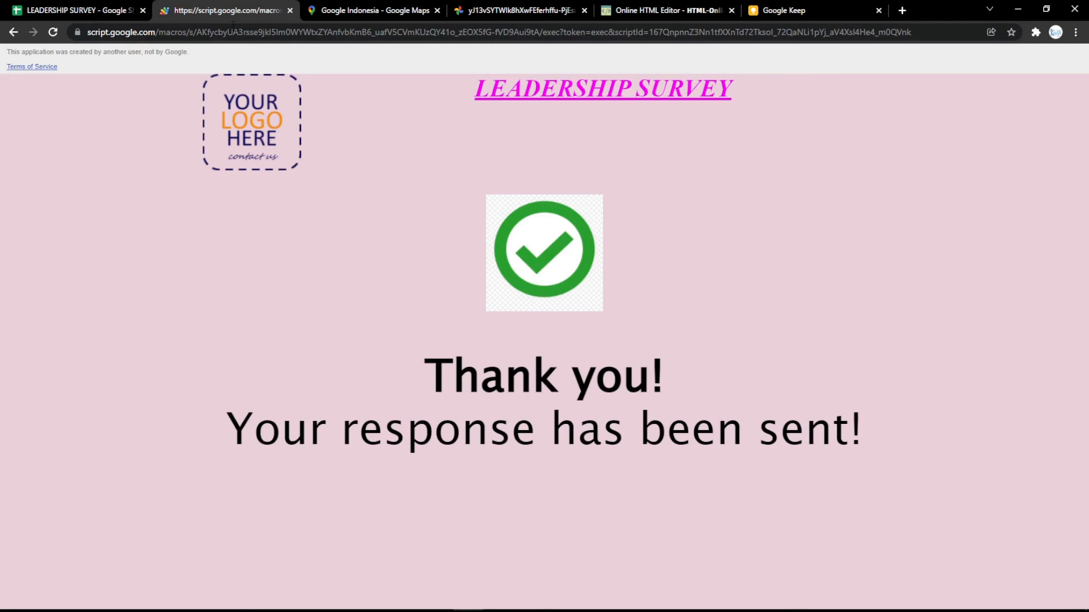
left_click(72, 7)
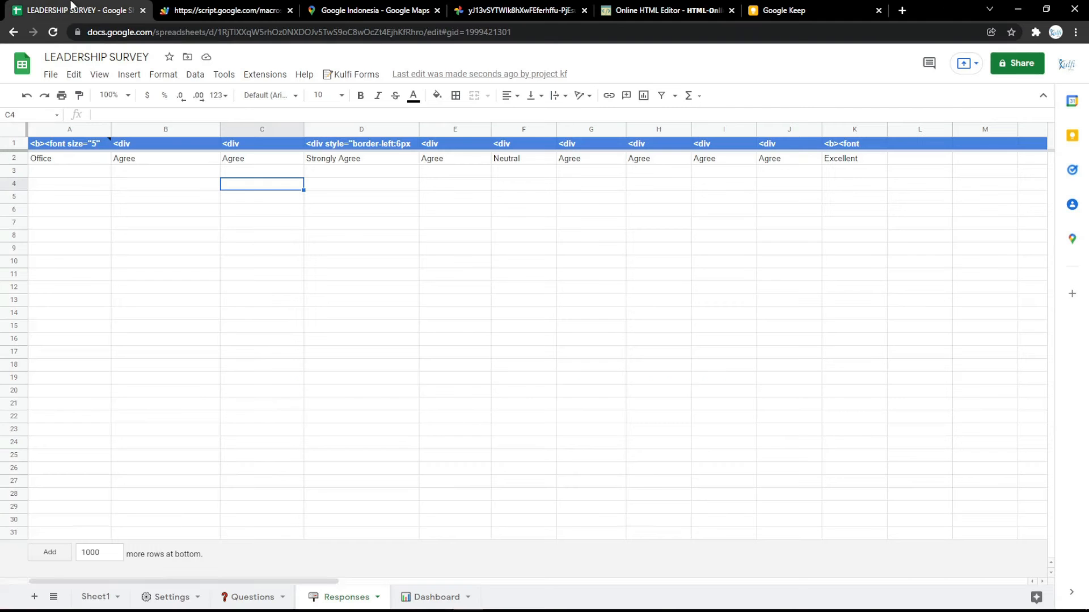
View the Success Screen Text setting, copy the URL of thank_you_PNG66.png from a new browser tab, and return to the Online HTML Editor
left_click(170, 597)
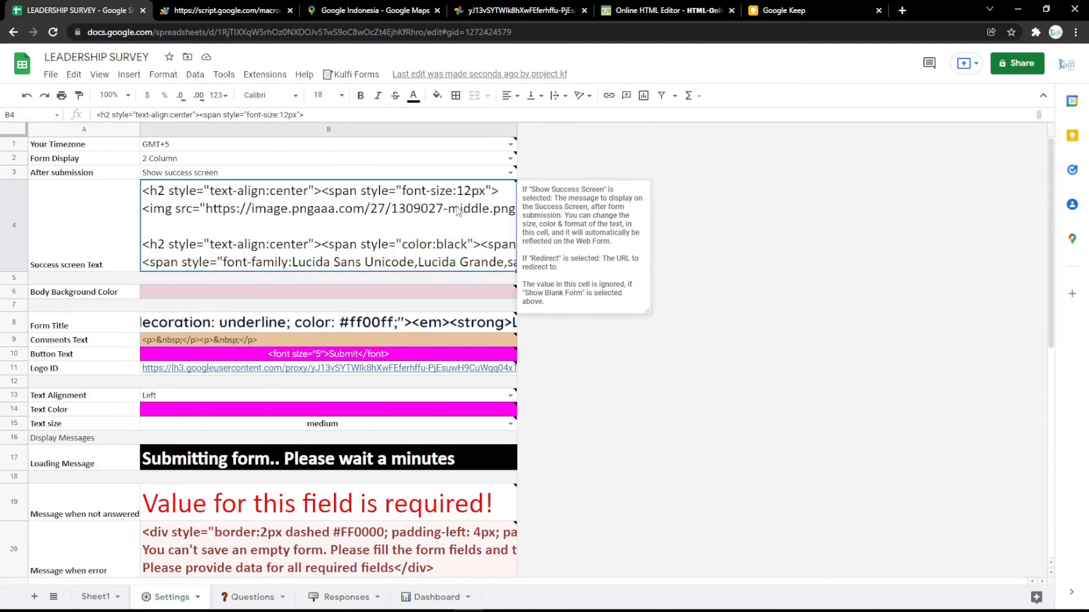
left_click(901, 10)
left_click(173, 54)
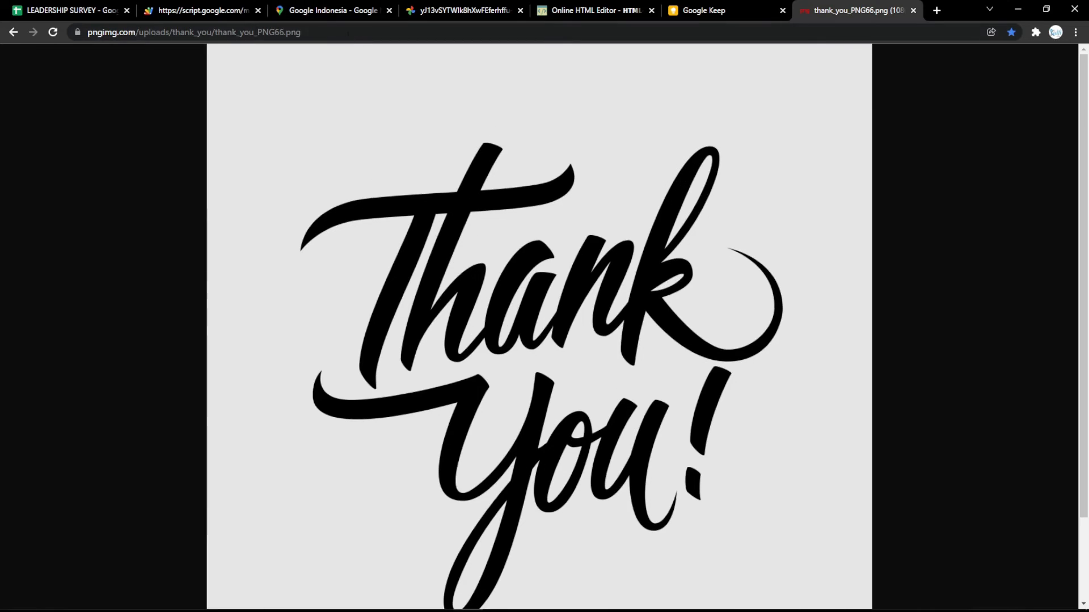
left_click(347, 33)
left_click(435, 161)
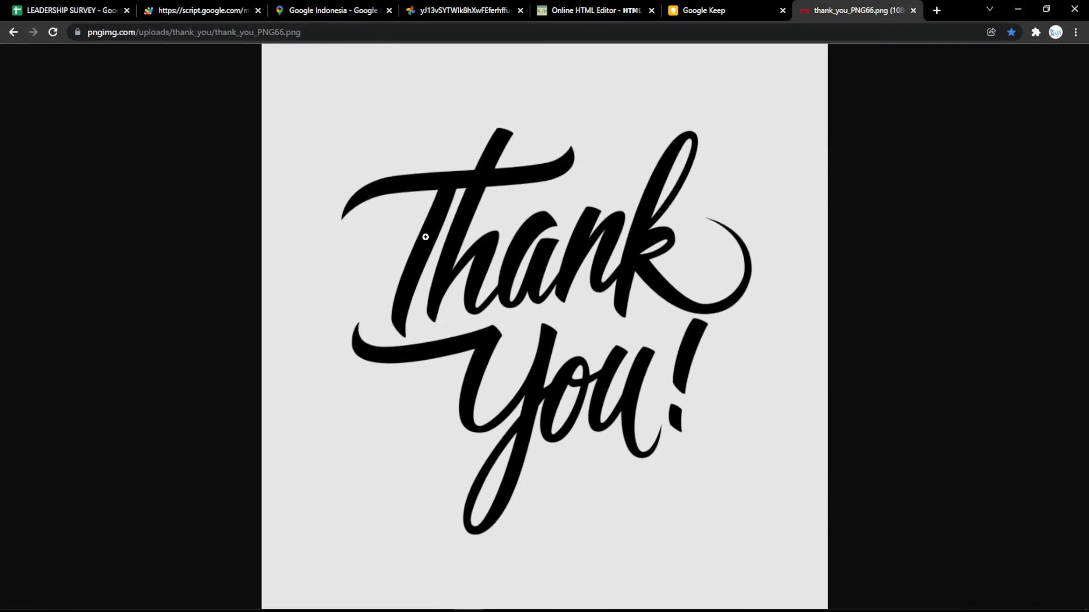
left_click(391, 32)
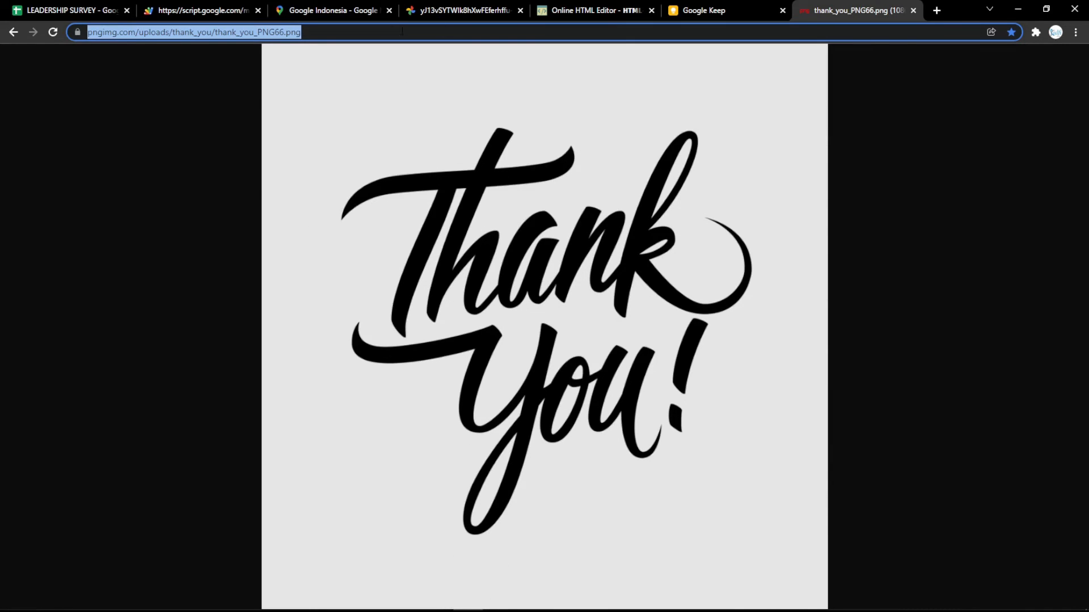
left_click(589, 10)
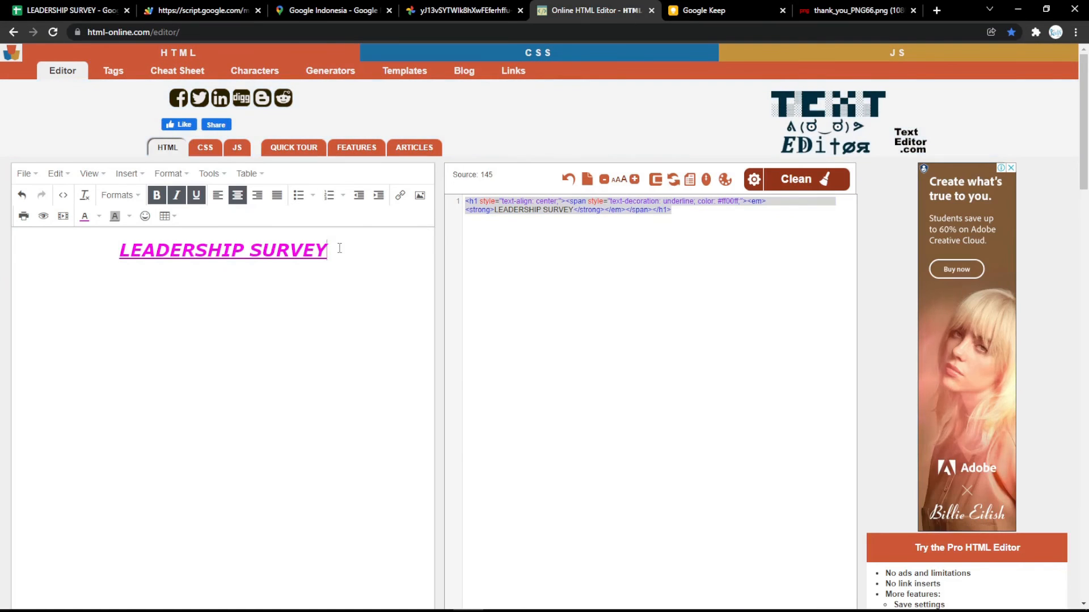